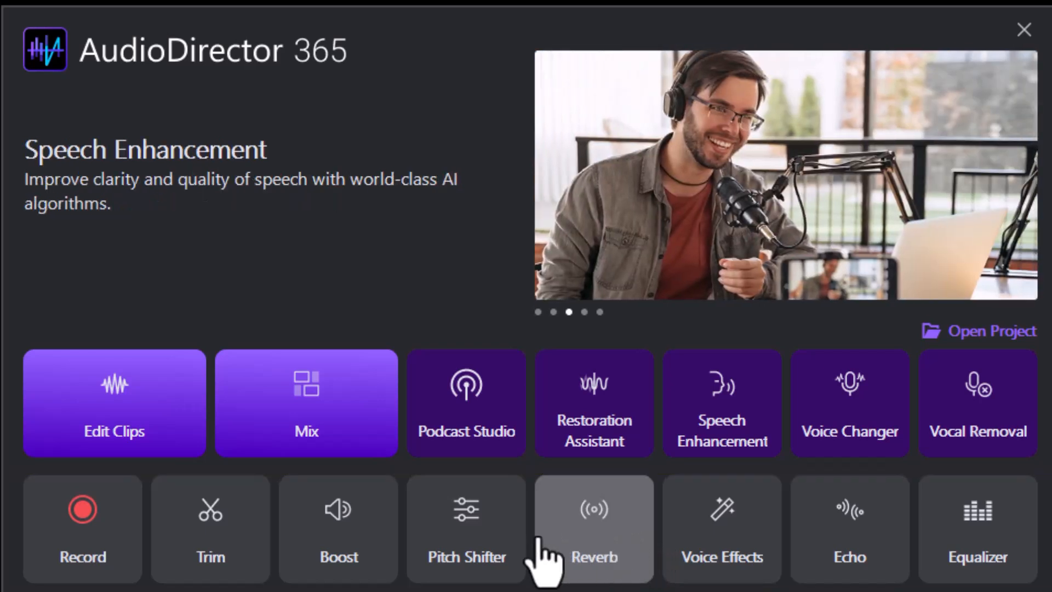
- Enter the editor through Mix, switch through the Edit workspace to the Record workspace, and dismiss Profile Settings
{"action": "left_click", "coordinate": [311, 422]}
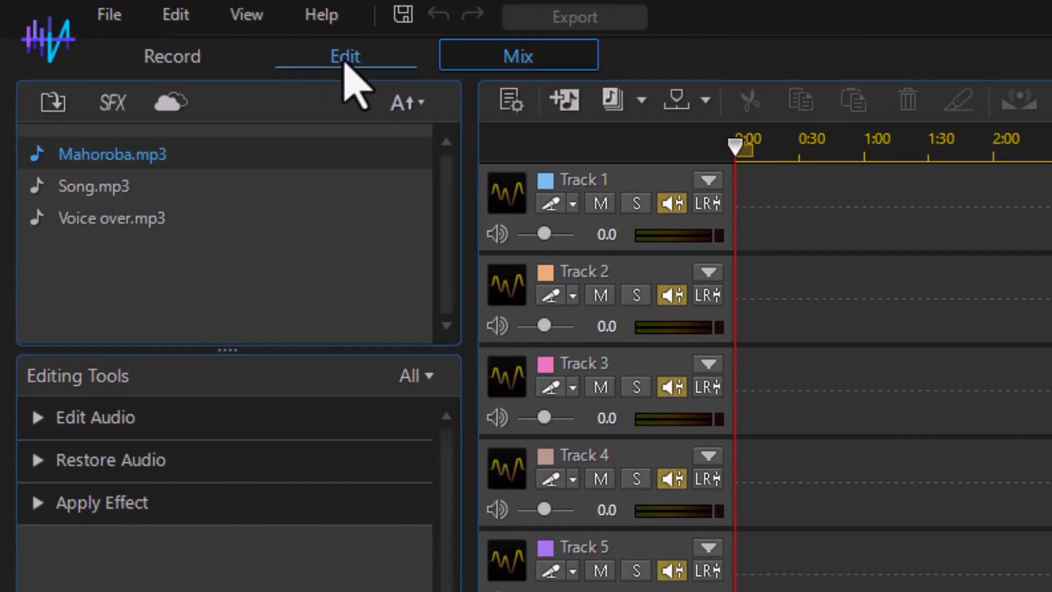
{"action": "left_click", "coordinate": [349, 61]}
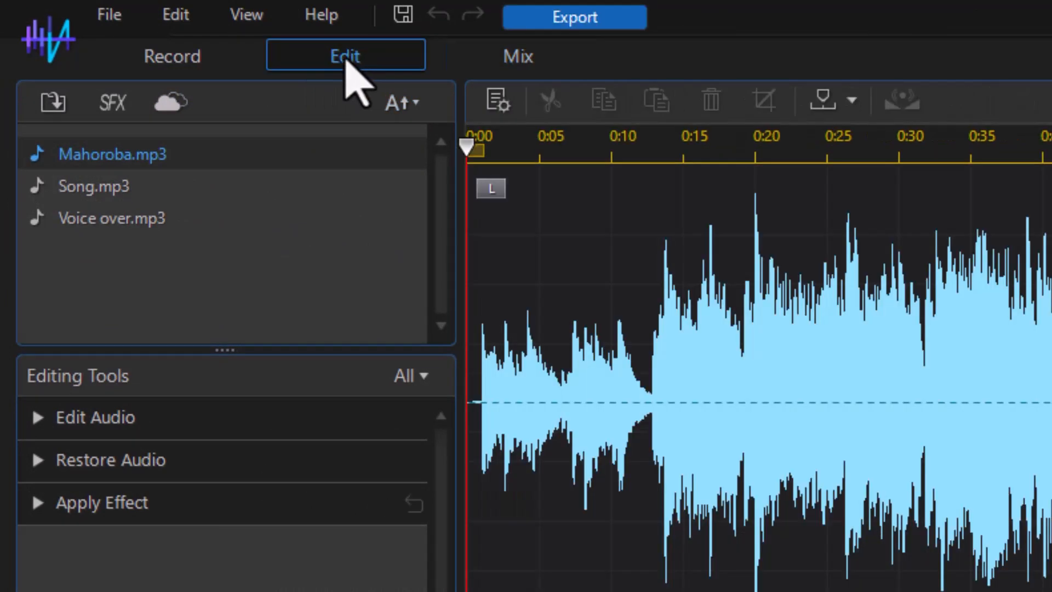
{"action": "left_click", "coordinate": [167, 56]}
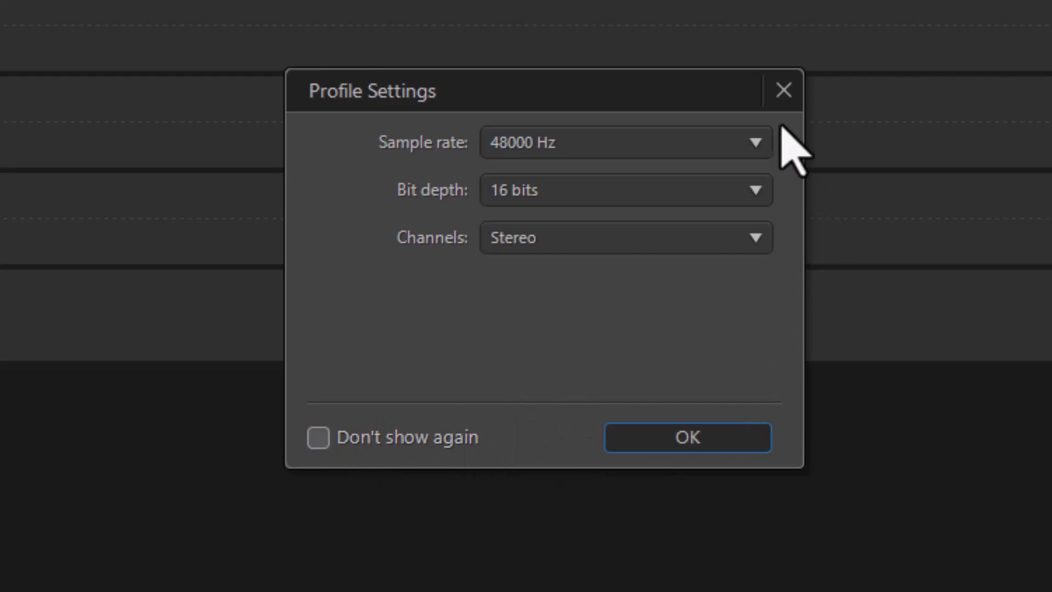
{"action": "left_click", "coordinate": [784, 89]}
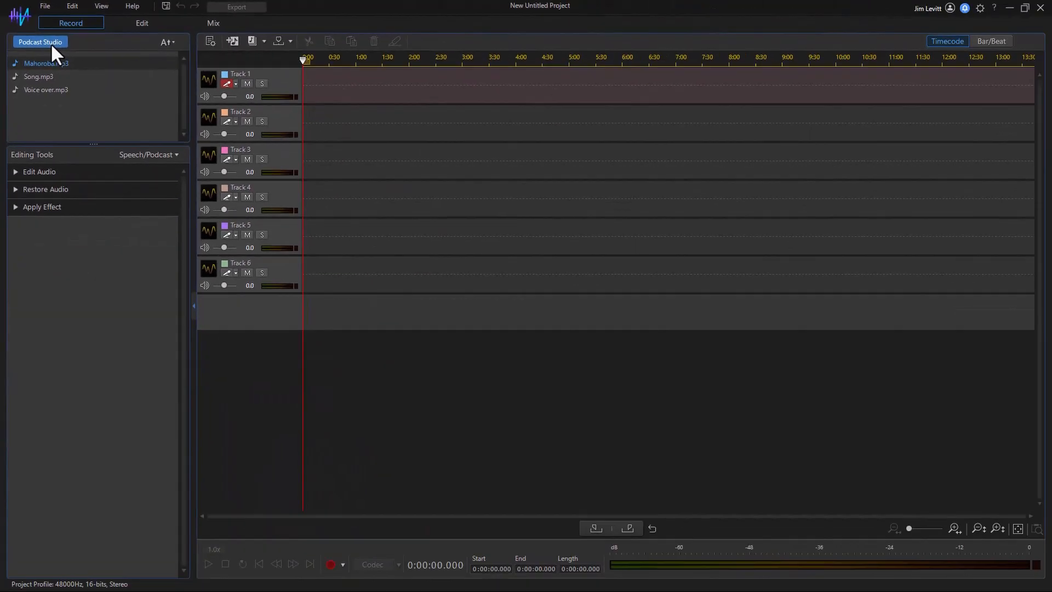
- Open Podcast Project_harvest in Podcast Studio, shrink and reposition its window, and close it
{"action": "left_click", "coordinate": [131, 112]}
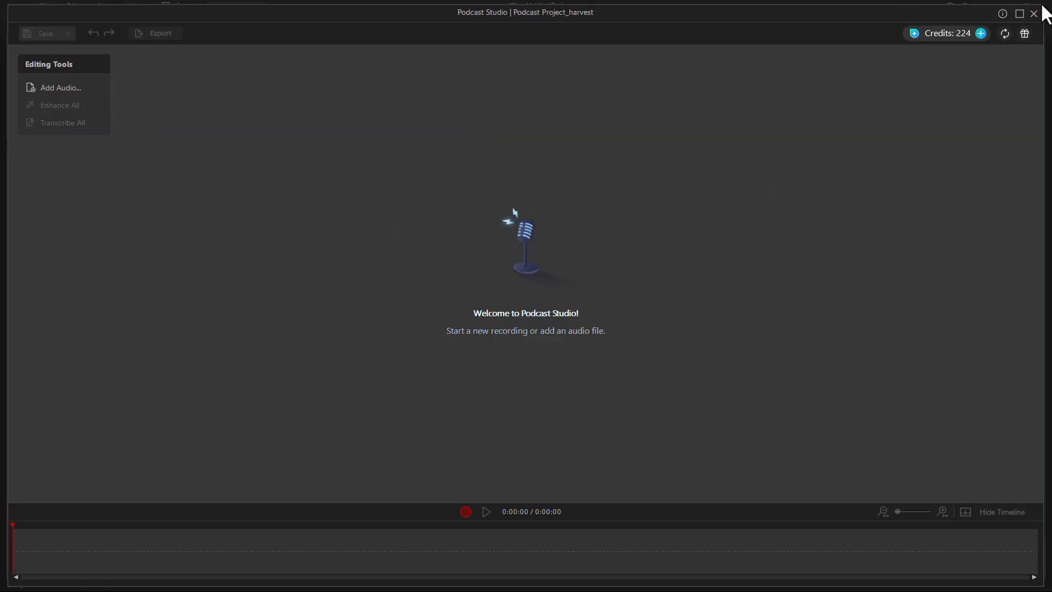
{"action": "left_click_drag", "start_coordinate": [1042, 6], "coordinate": [504, 261]}
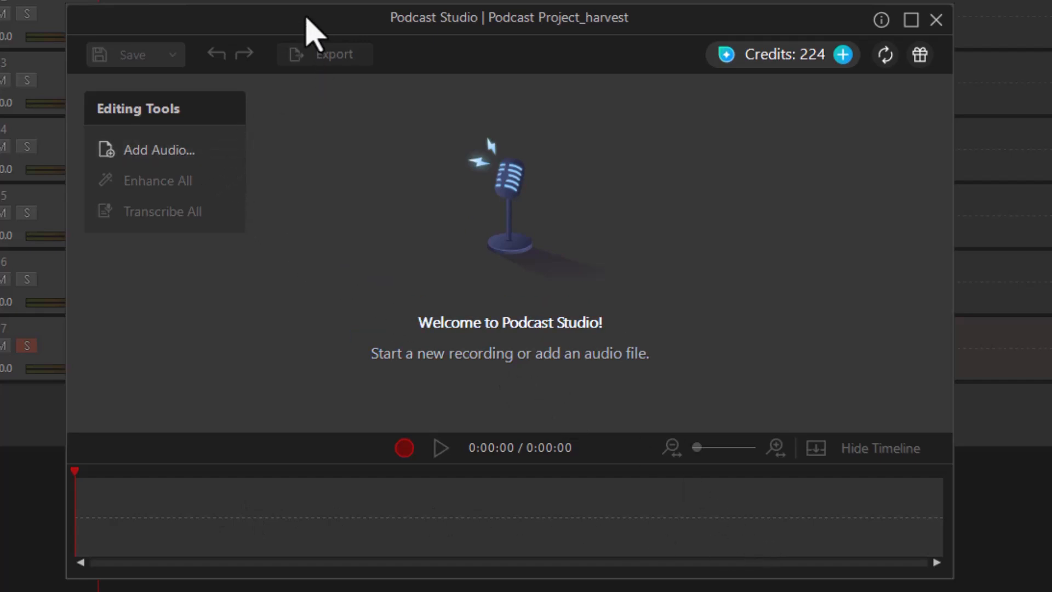
{"action": "left_click_drag", "start_coordinate": [310, 23], "coordinate": [461, 80]}
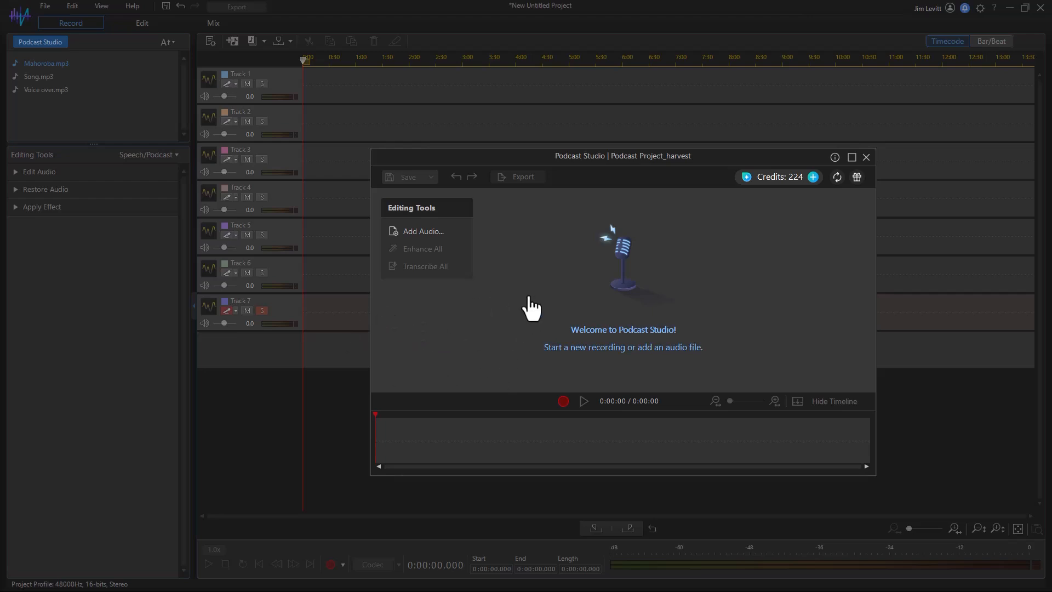
{"action": "left_click", "coordinate": [865, 157]}
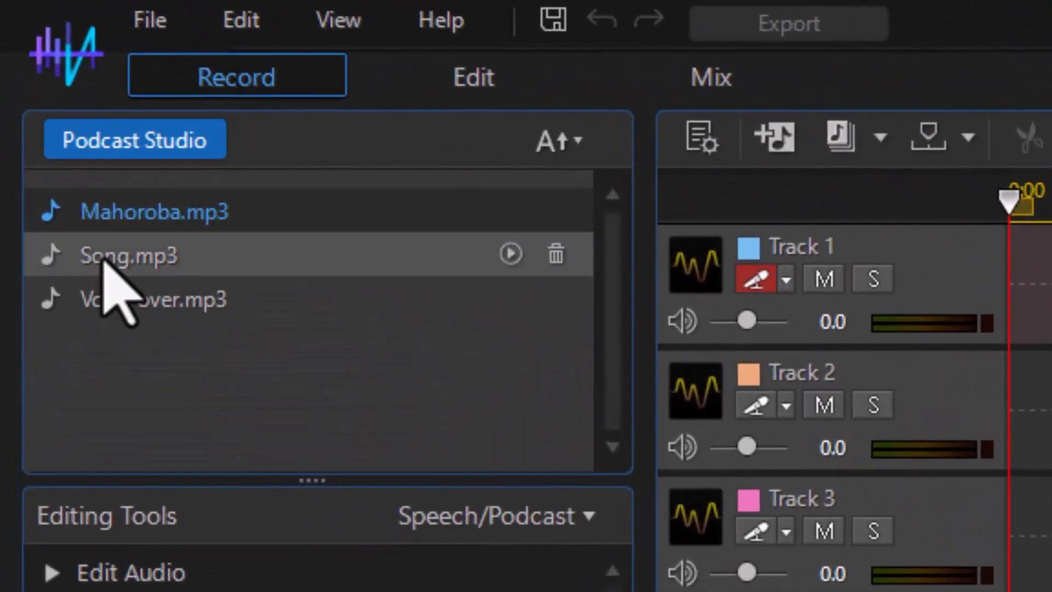
- Place Song.mp3 at the start of Track 6, view its waveform in the Edit workspace, and return to the Record workspace
{"action": "left_click", "coordinate": [103, 252]}
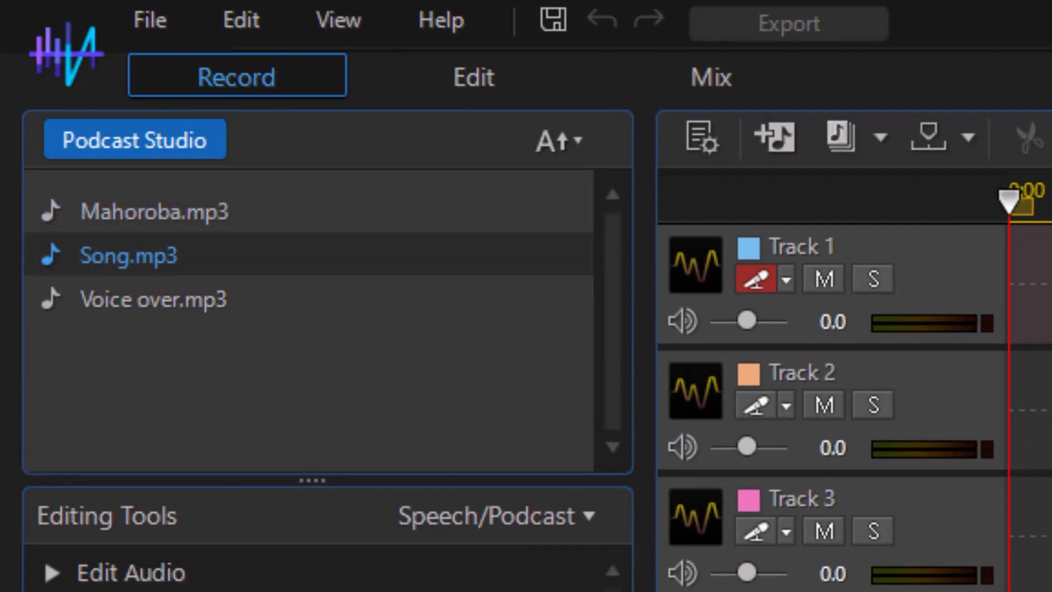
{"action": "left_click_drag", "start_coordinate": [129, 256], "coordinate": [1030, 285]}
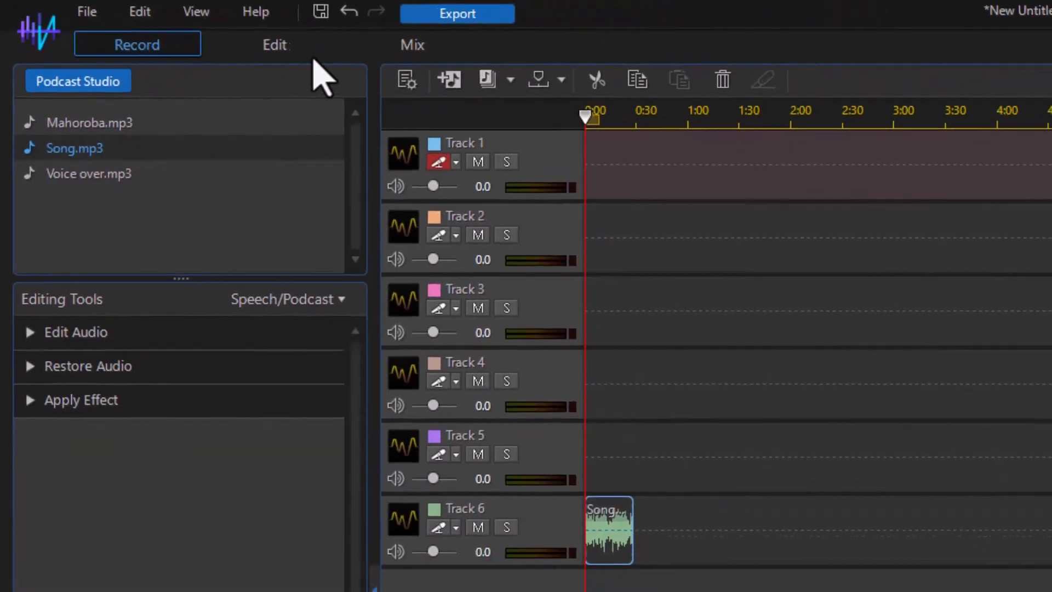
{"action": "left_click", "coordinate": [472, 75]}
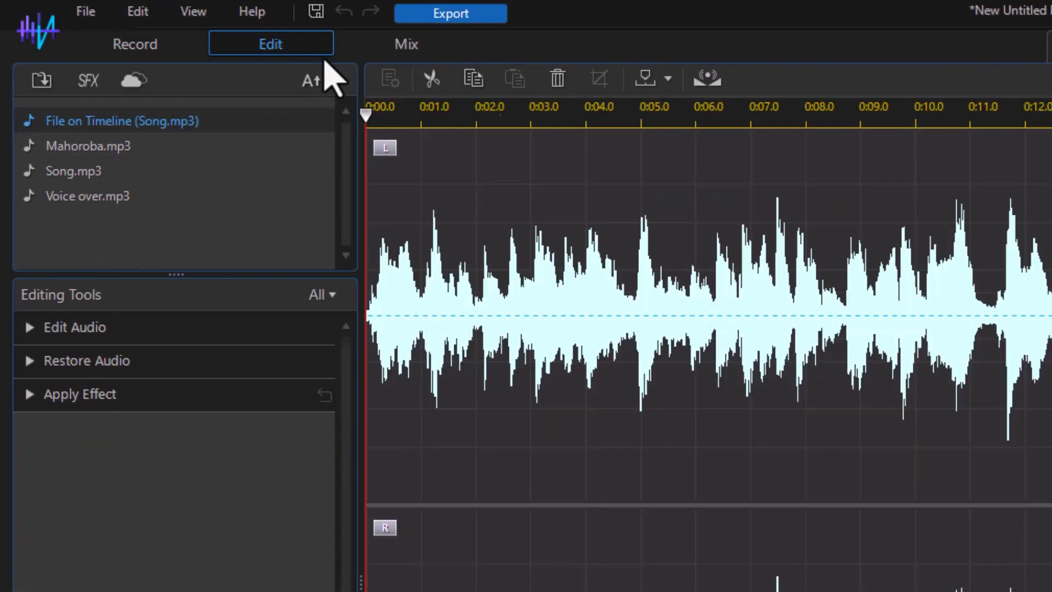
{"action": "left_click", "coordinate": [133, 46]}
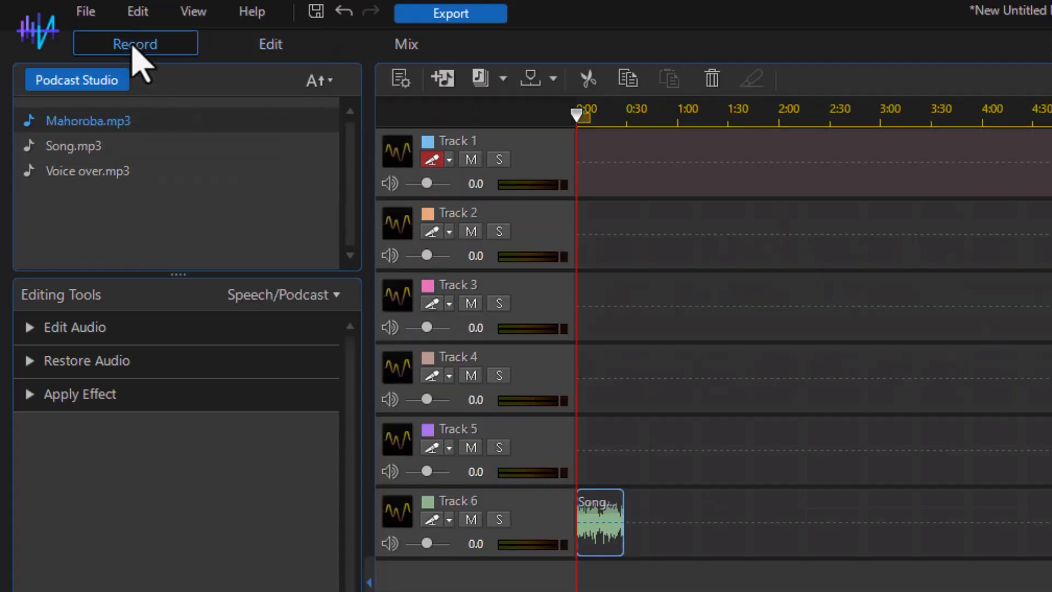
- Open Podcast Studio and add the audio file mytest.wav to the empty podcast project
{"action": "left_click", "coordinate": [102, 82]}
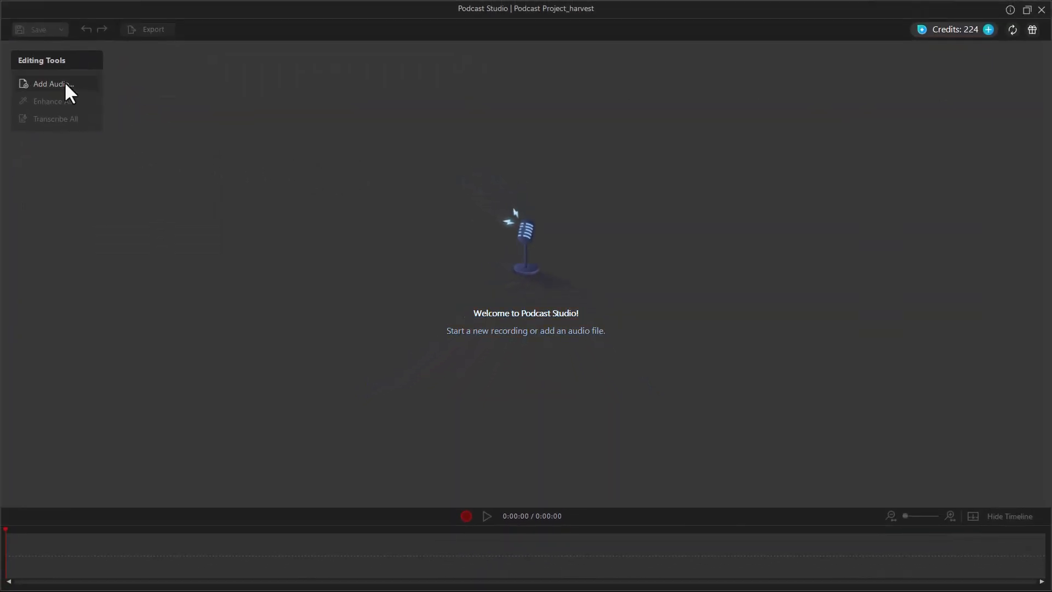
{"action": "left_click", "coordinate": [65, 83]}
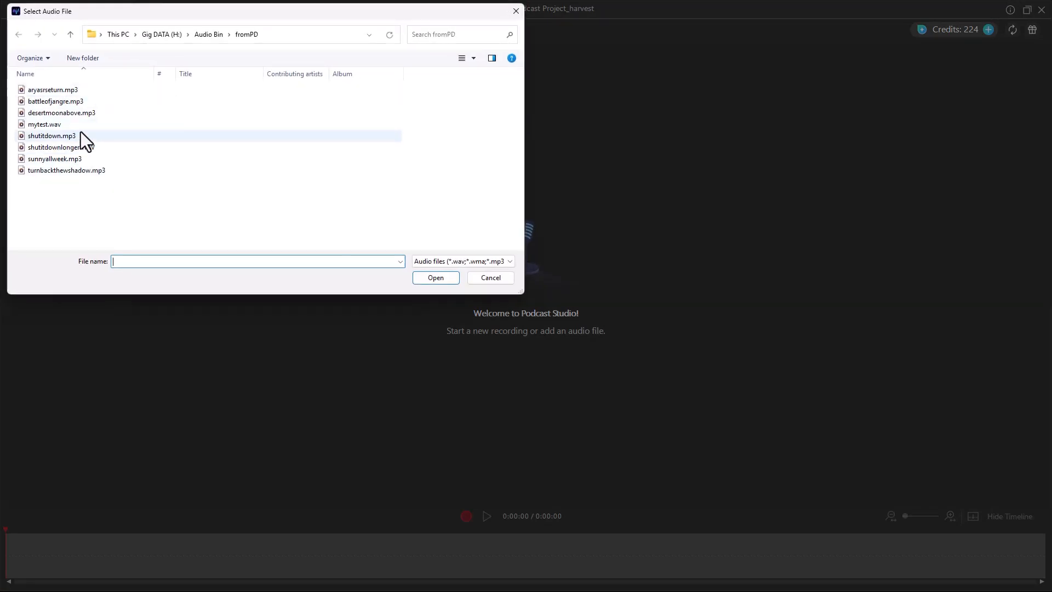
{"action": "left_click", "coordinate": [59, 125]}
{"action": "left_click", "coordinate": [434, 278]}
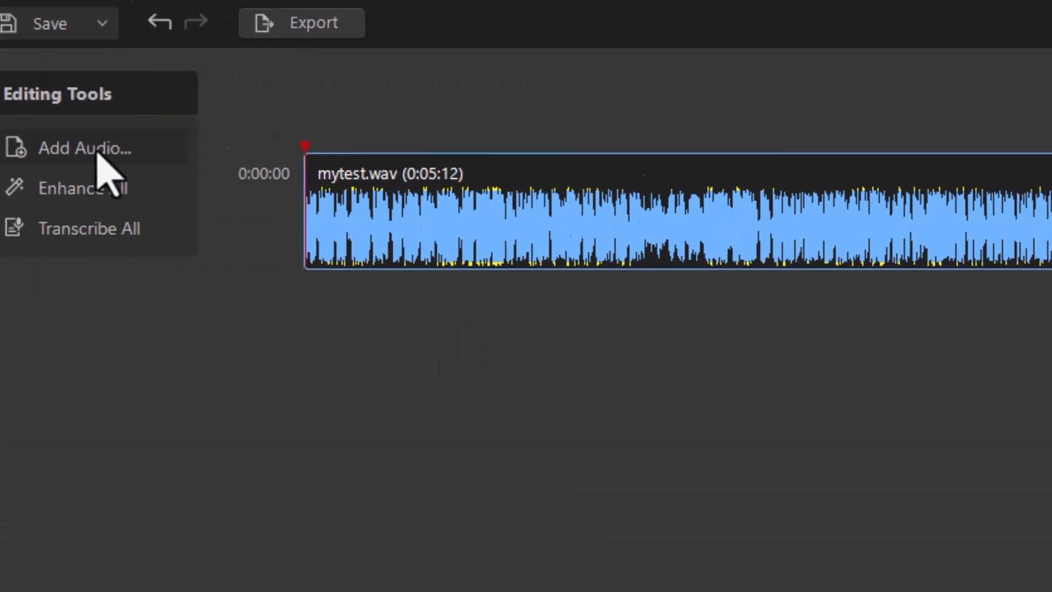
- Add desertmoonabove.mp3 behind mytest.wav and split mytest.wav at about 3:51
{"action": "left_click", "coordinate": [98, 153]}
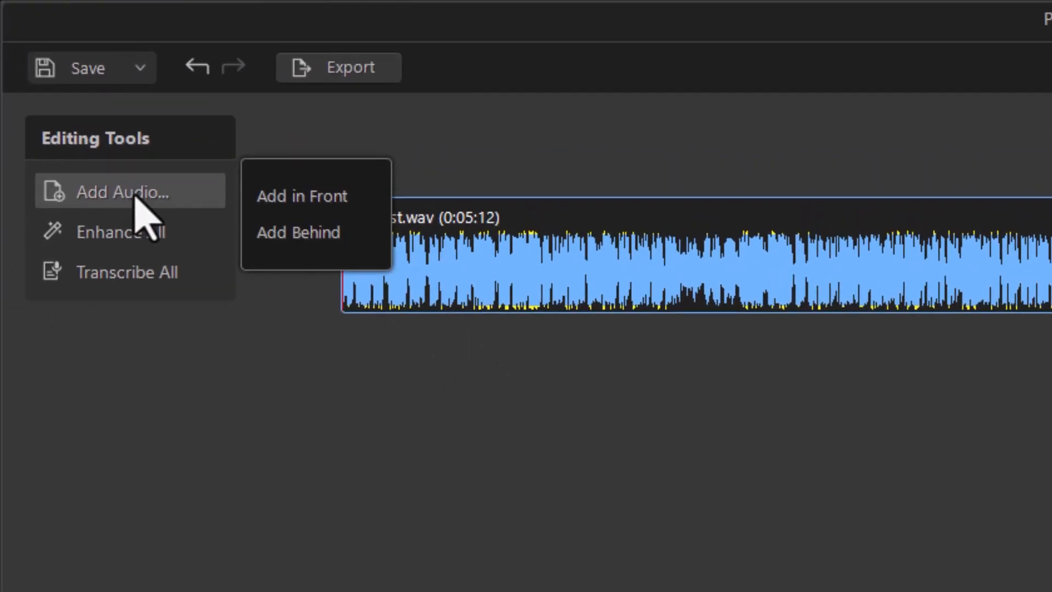
{"action": "left_click", "coordinate": [305, 243]}
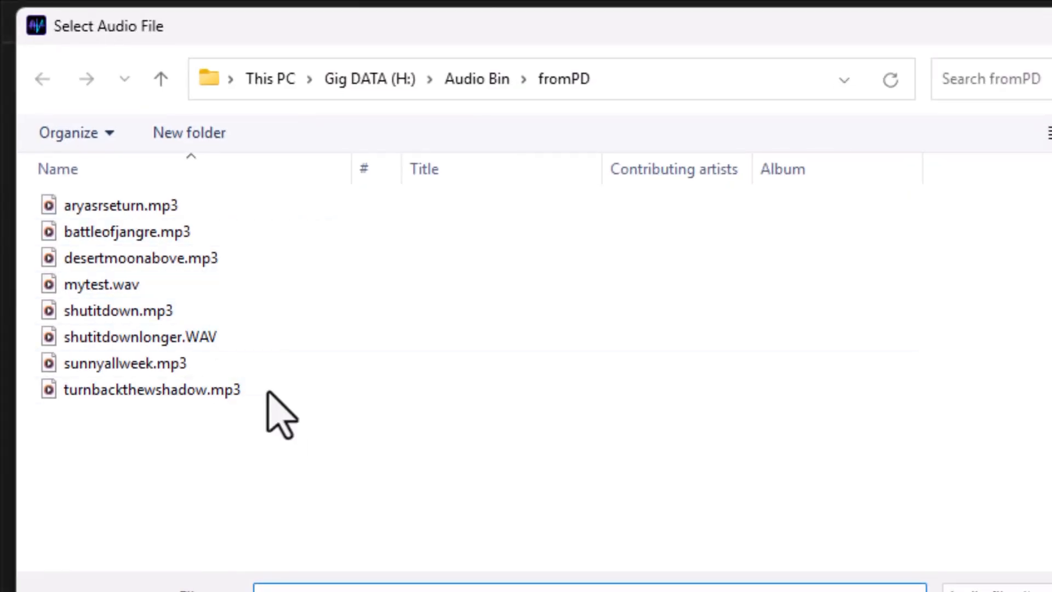
{"action": "left_click", "coordinate": [175, 264]}
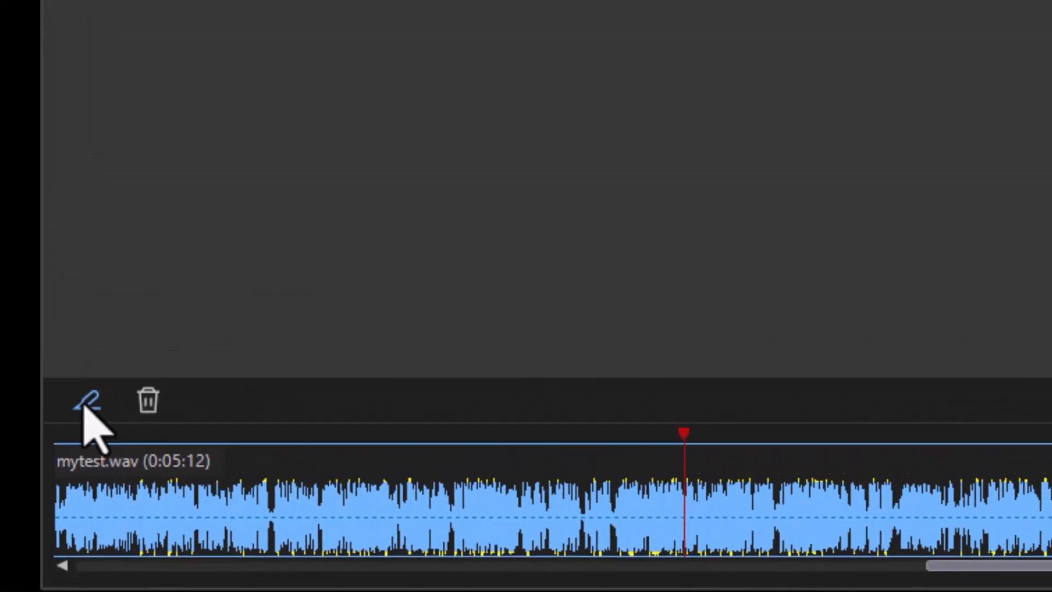
{"action": "left_click", "coordinate": [84, 404]}
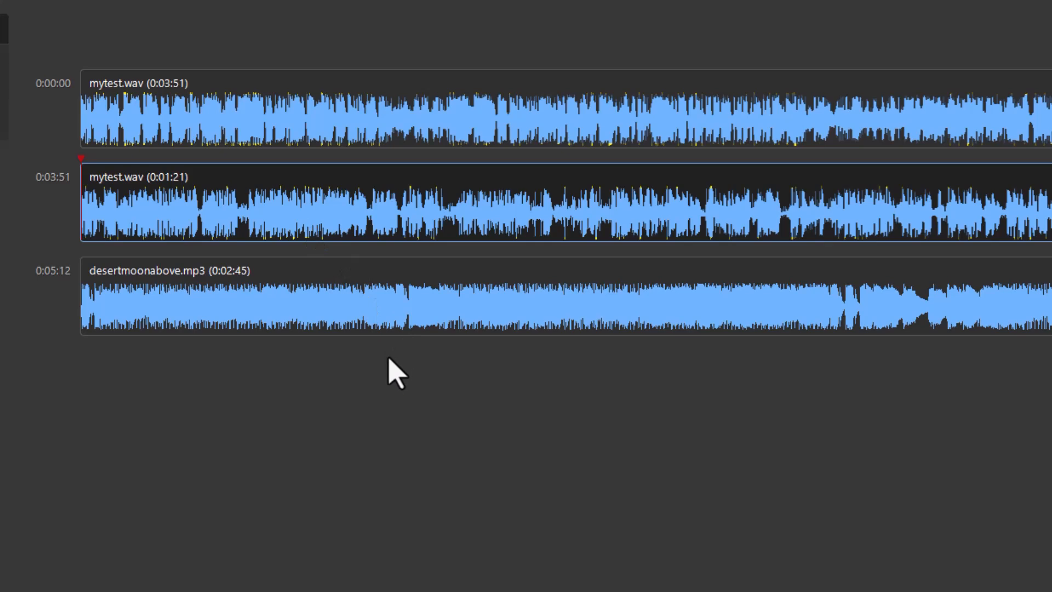
- Split the desertmoonabove.mp3 clip about 1:13 after its start and play a few seconds of the second part
{"action": "left_click", "coordinate": [592, 306]}
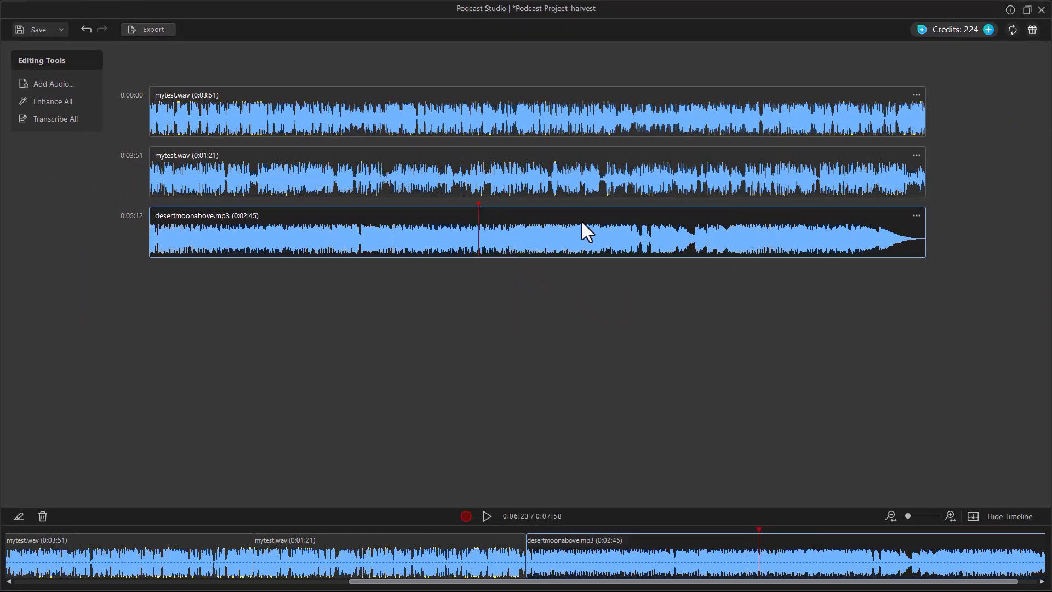
{"action": "right_click", "coordinate": [488, 232]}
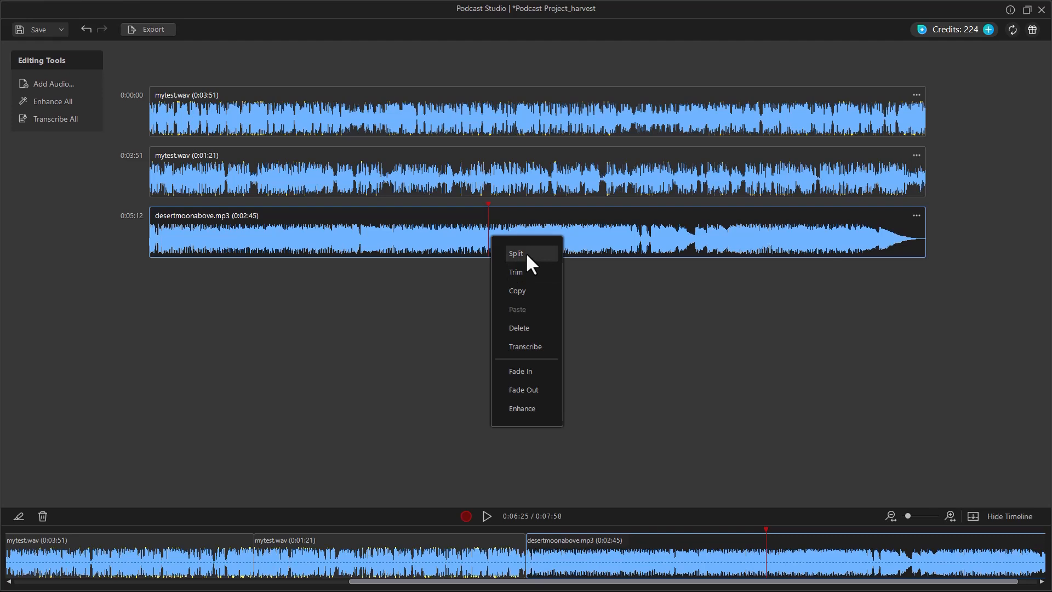
{"action": "left_click", "coordinate": [899, 317]}
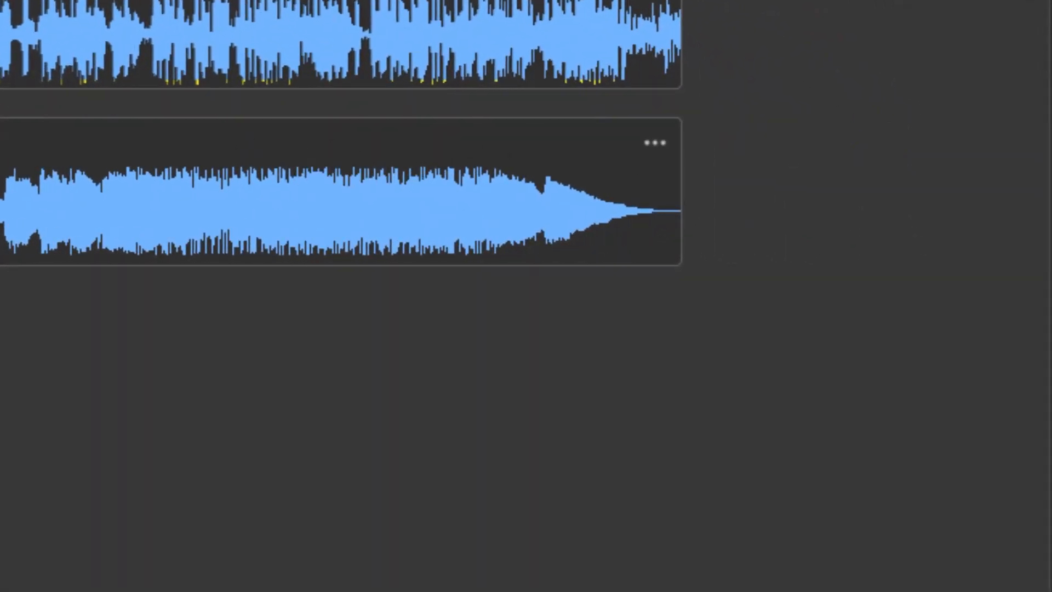
{"action": "left_click", "coordinate": [341, 191]}
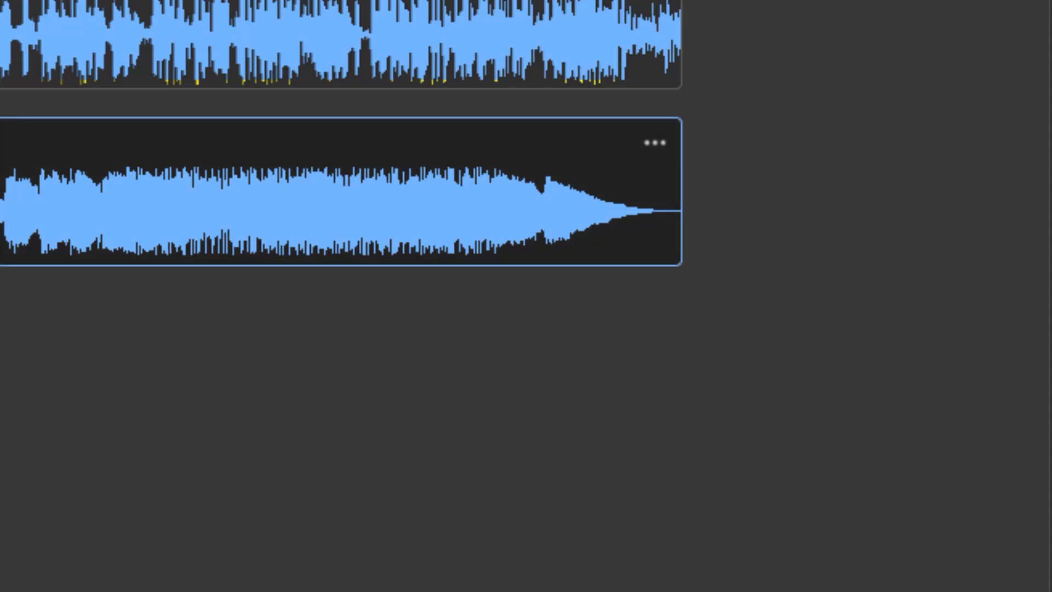
{"action": "left_click", "coordinate": [654, 144]}
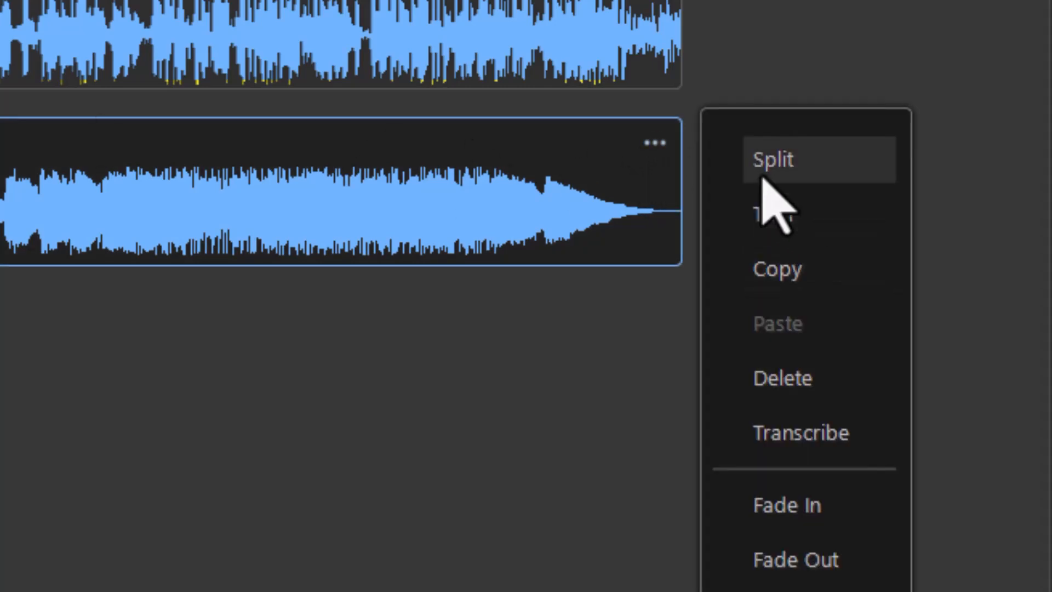
{"action": "left_click", "coordinate": [796, 164]}
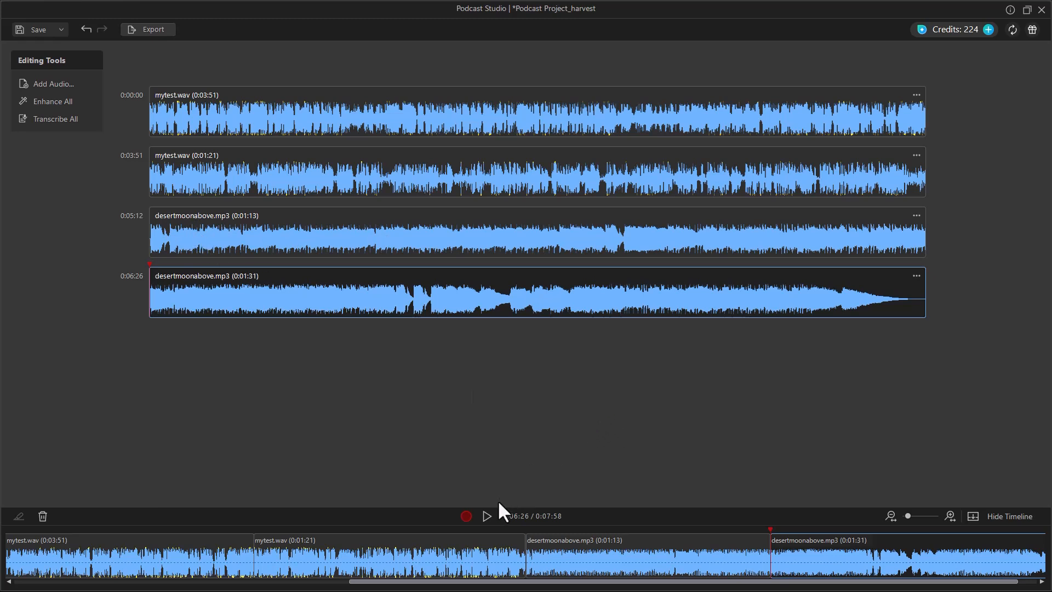
{"action": "left_click", "coordinate": [486, 516]}
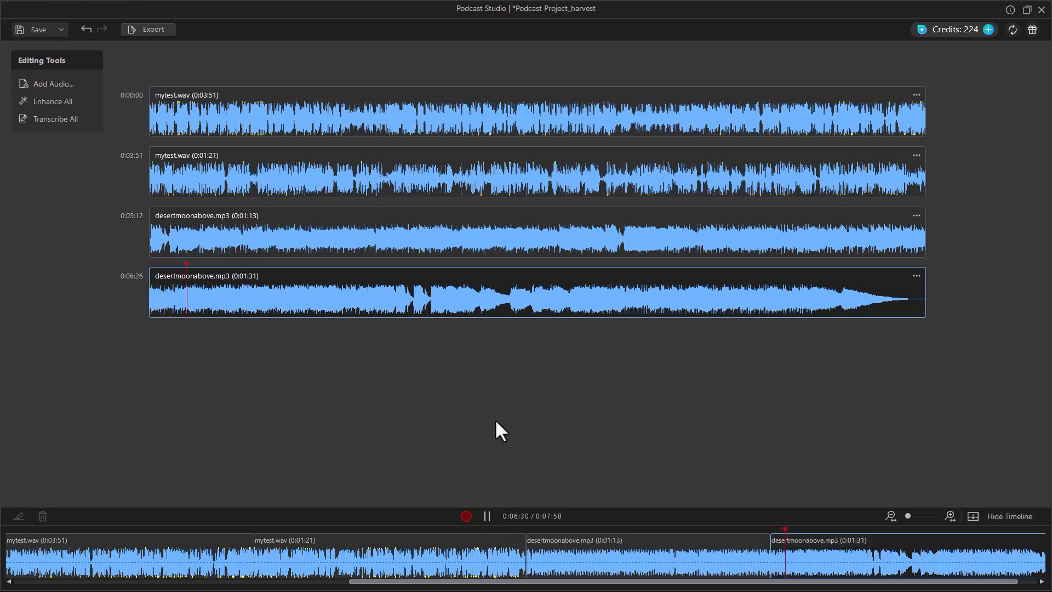
{"action": "left_click", "coordinate": [486, 516]}
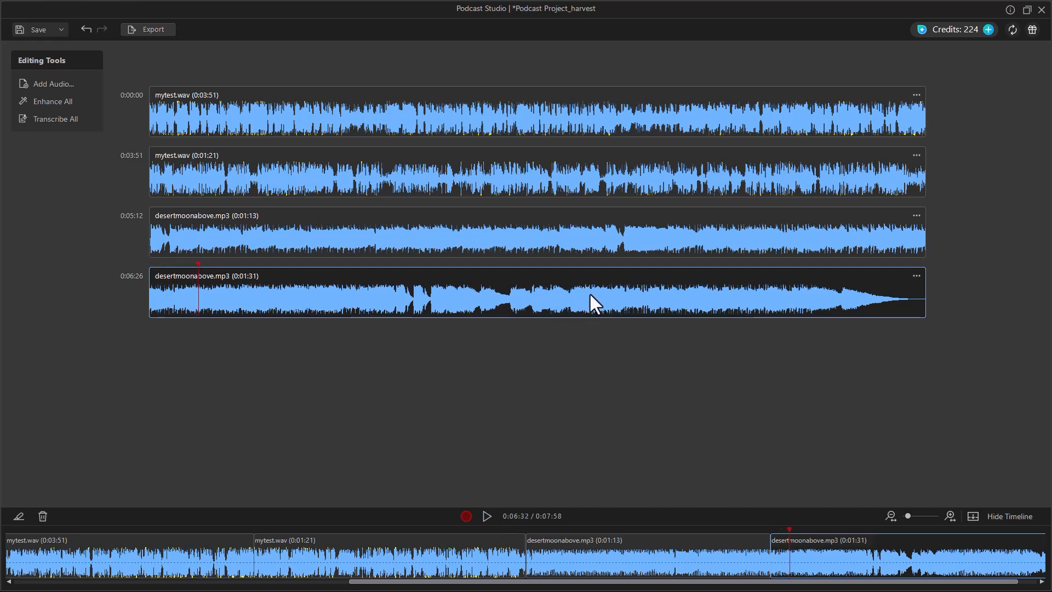
- Trim both ends of the last desertmoonabove.mp3 clip so that about 37 seconds remain
{"action": "left_click", "coordinate": [630, 294]}
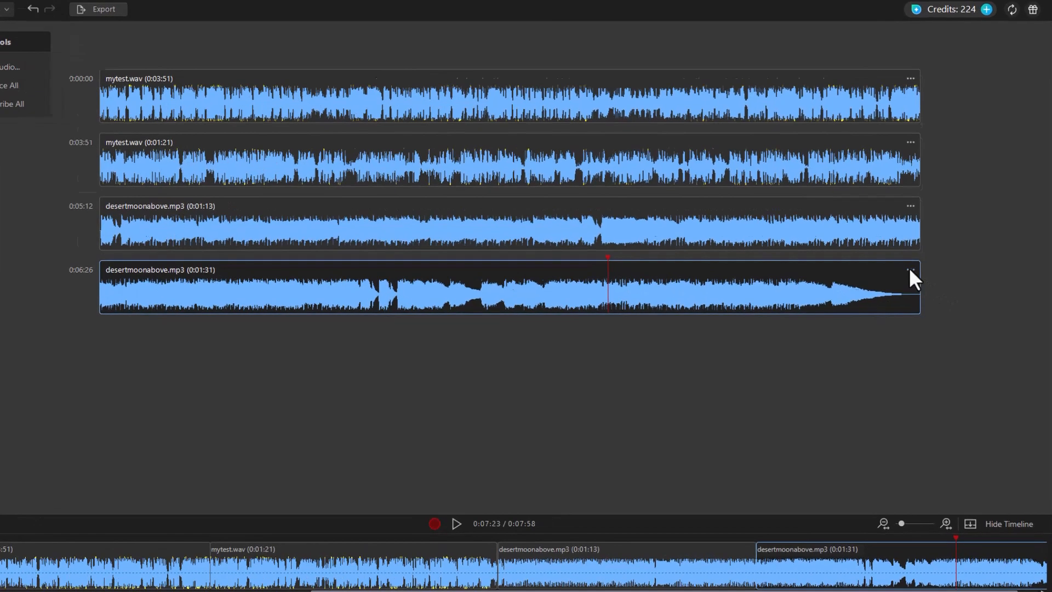
{"action": "left_click", "coordinate": [916, 275]}
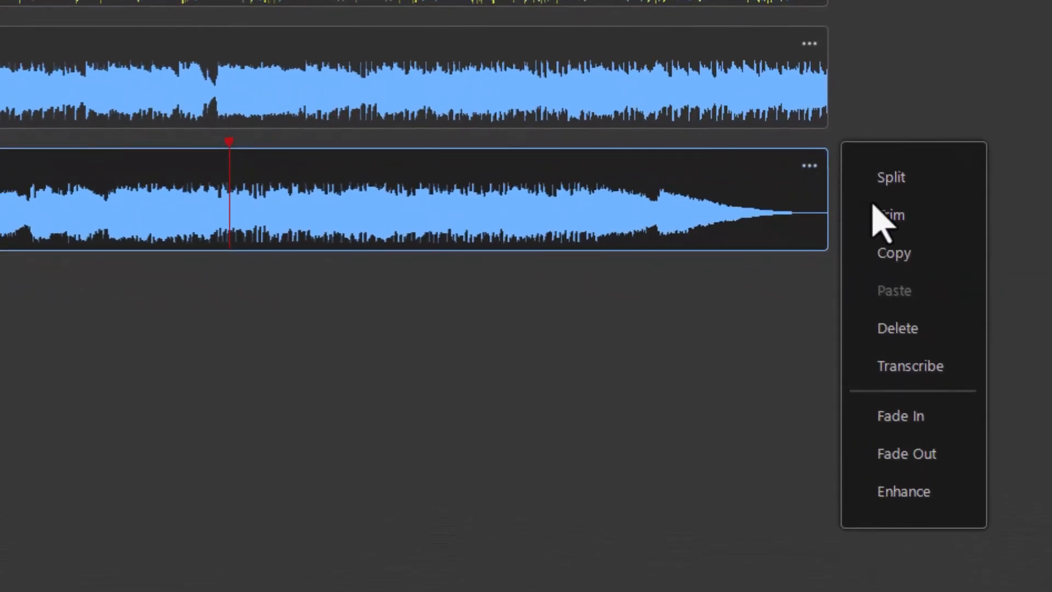
{"action": "left_click", "coordinate": [894, 224]}
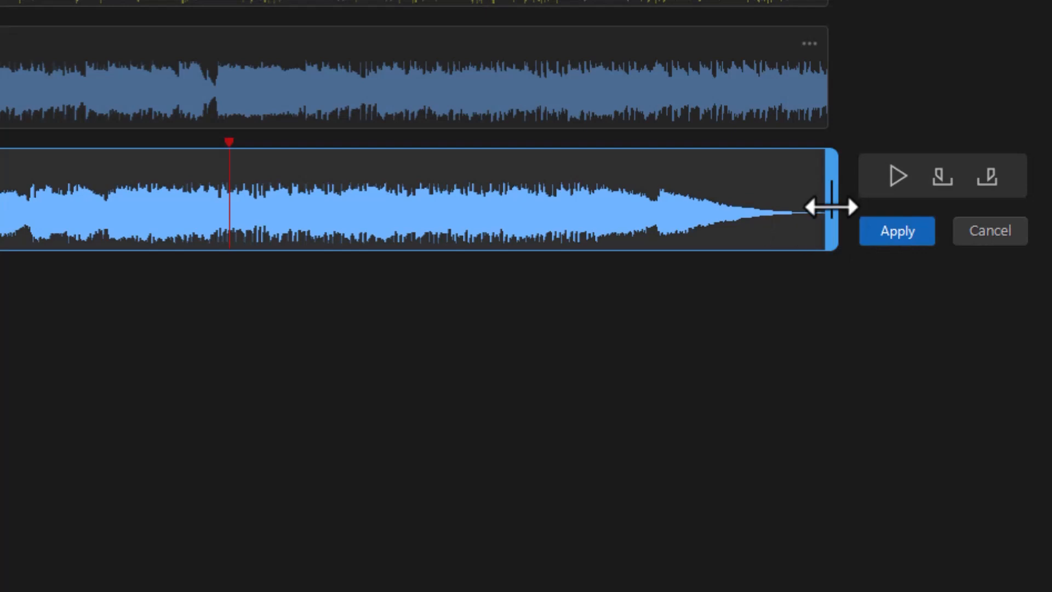
{"action": "left_click_drag", "start_coordinate": [830, 206], "coordinate": [376, 229]}
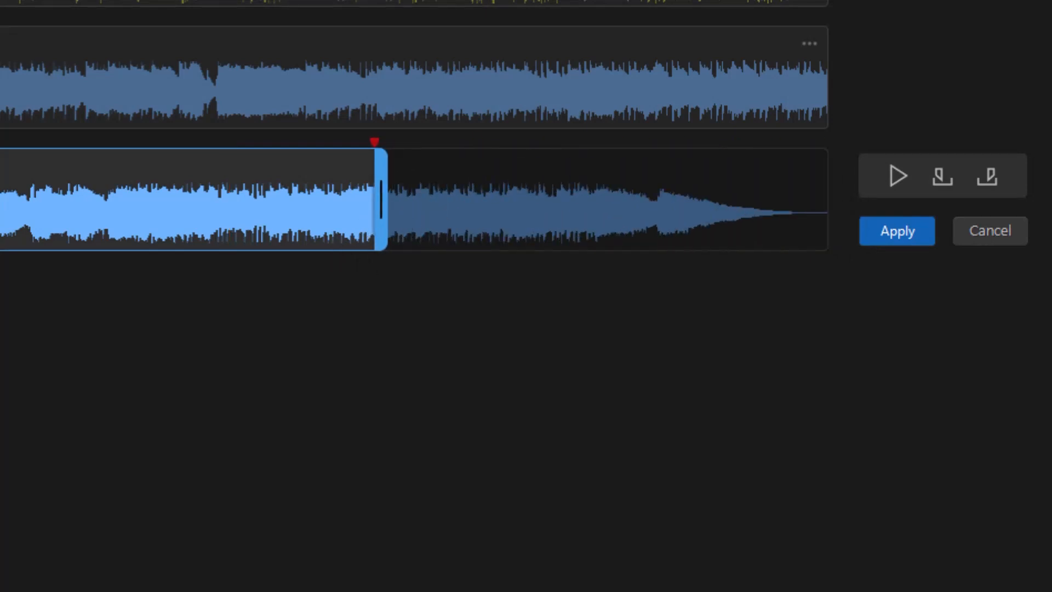
{"action": "left_click_drag", "start_coordinate": [0, 236], "coordinate": [175, 236]}
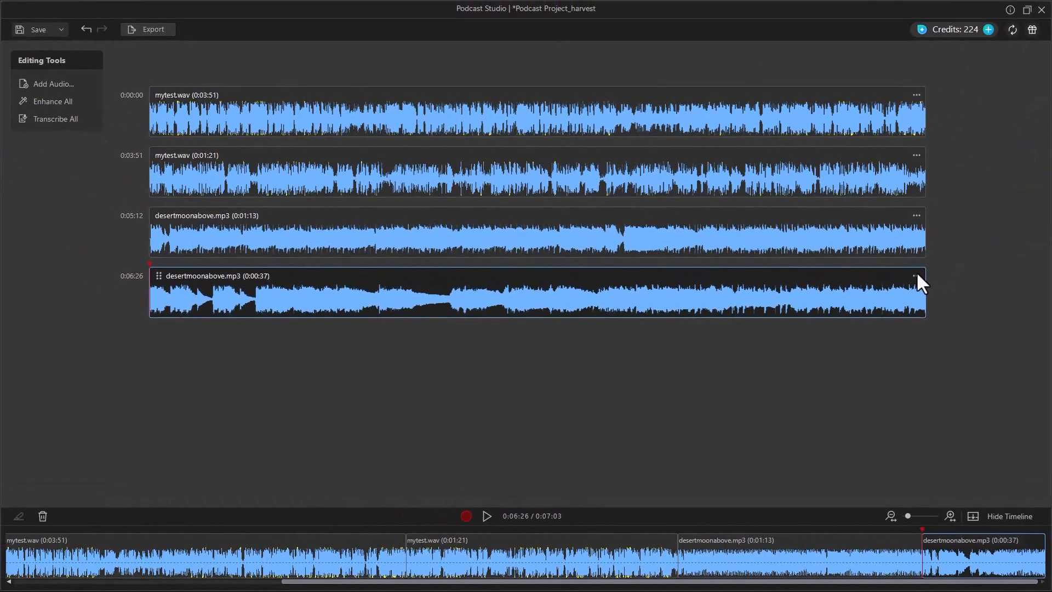
- Re-trim the last desertmoonabove.mp3 clip, moving both trim ends outward so that about 58 seconds remain
{"action": "left_click", "coordinate": [916, 275]}
{"action": "left_click", "coordinate": [964, 299]}
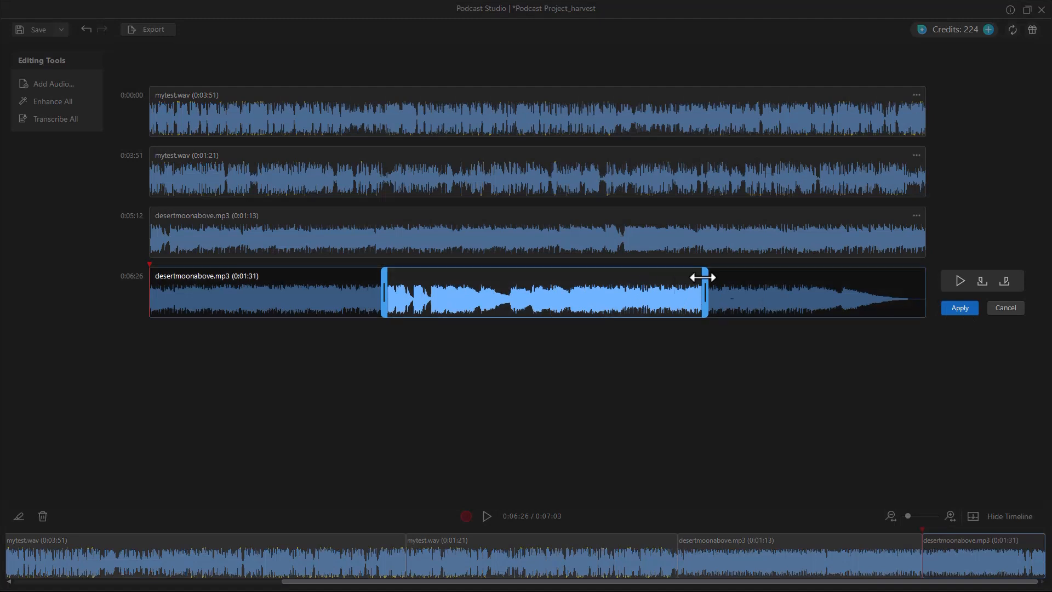
{"action": "left_click", "coordinate": [773, 281]}
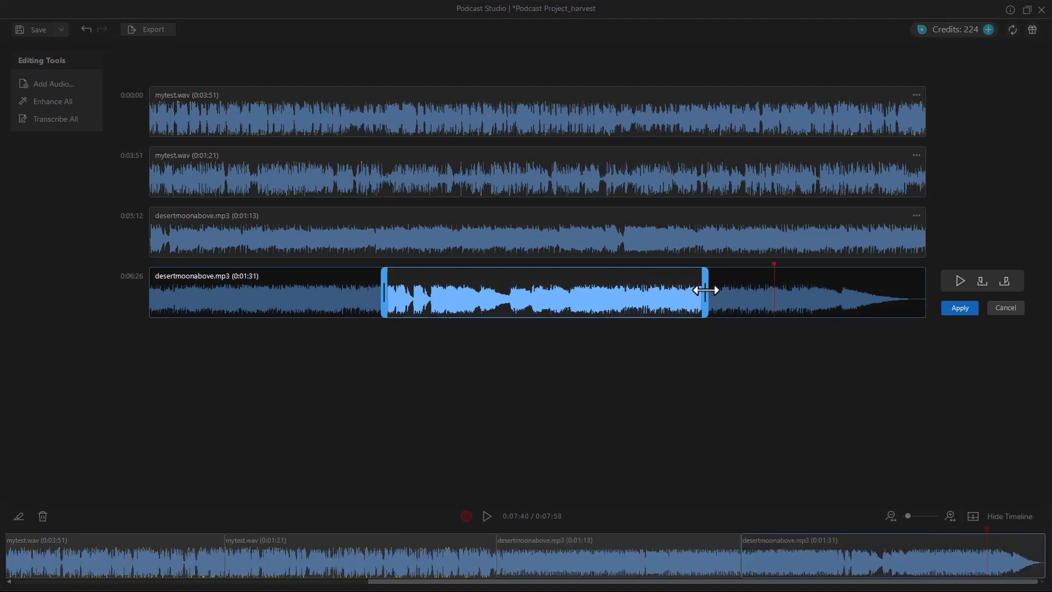
{"action": "left_click_drag", "start_coordinate": [703, 290], "coordinate": [864, 290]}
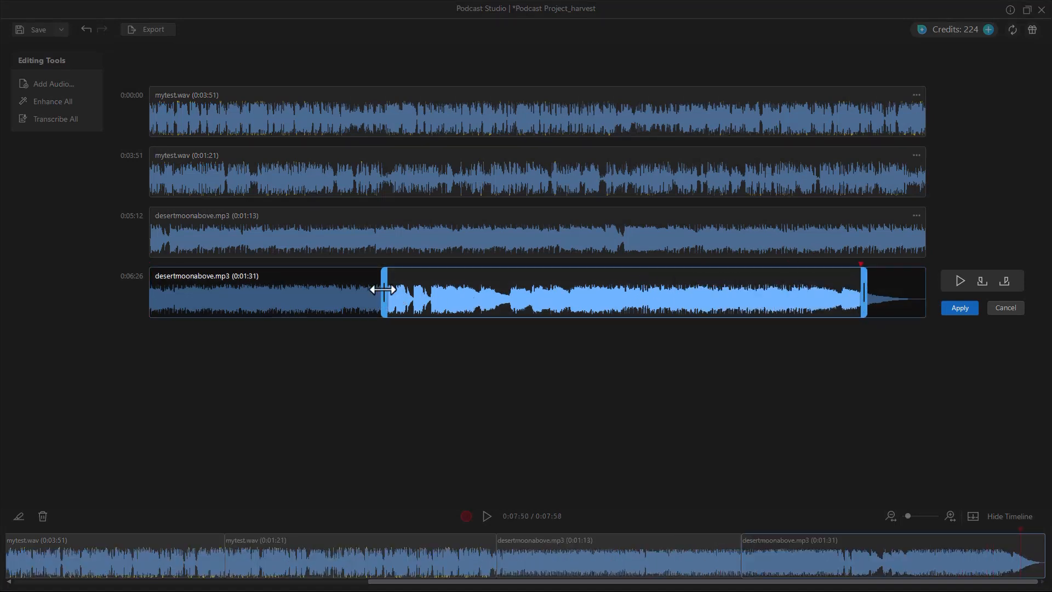
{"action": "left_click_drag", "start_coordinate": [382, 289], "coordinate": [362, 327]}
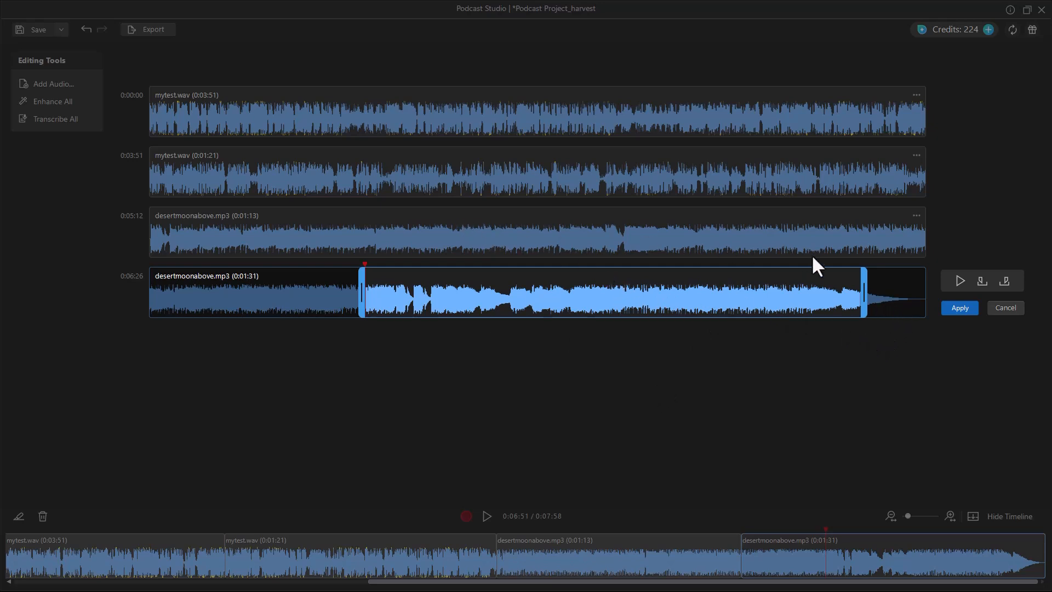
{"action": "left_click", "coordinate": [960, 308]}
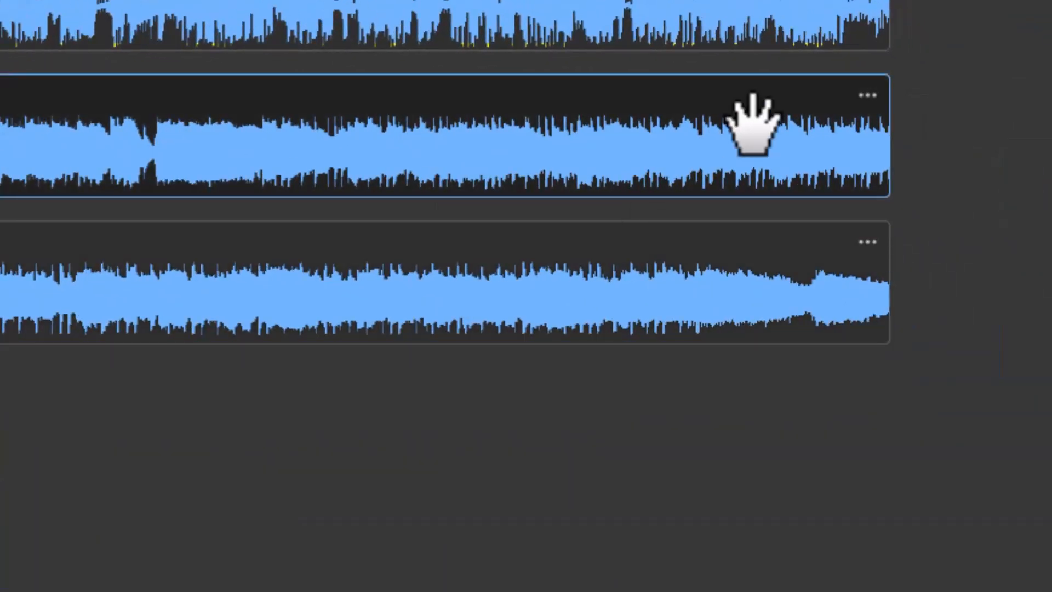
- Enhance the 1:13 desertmoonabove.mp3 clip that starts at 5:12
{"action": "left_click", "coordinate": [867, 97]}
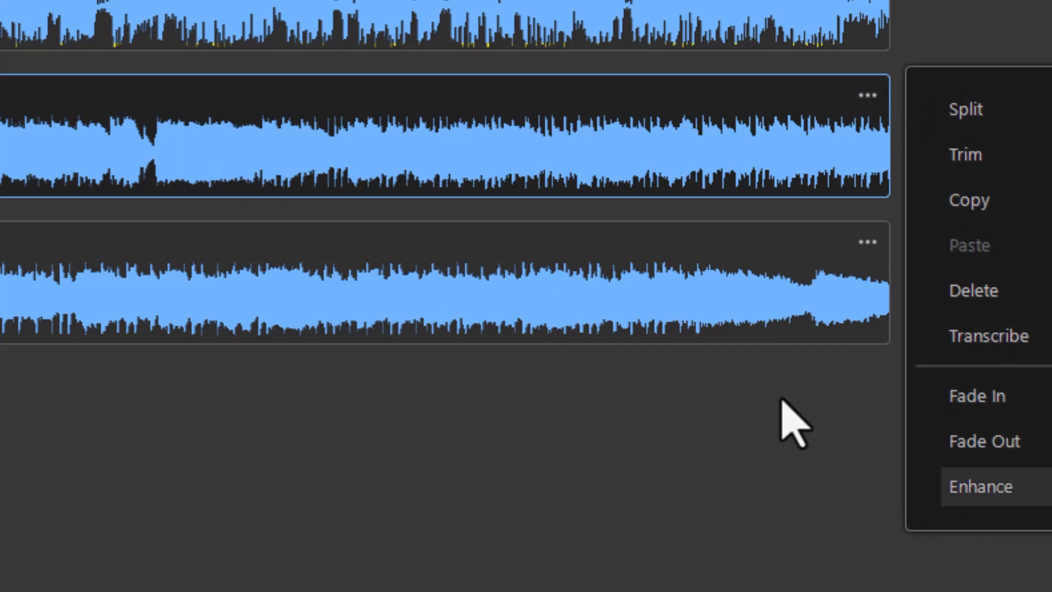
{"action": "left_click", "coordinate": [1011, 487]}
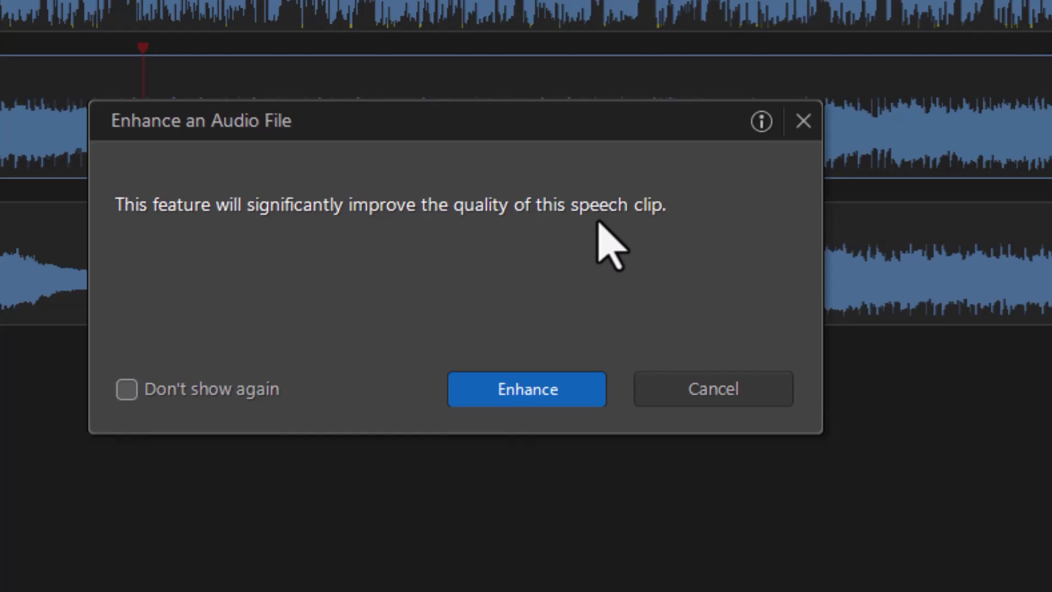
{"action": "left_click", "coordinate": [538, 385]}
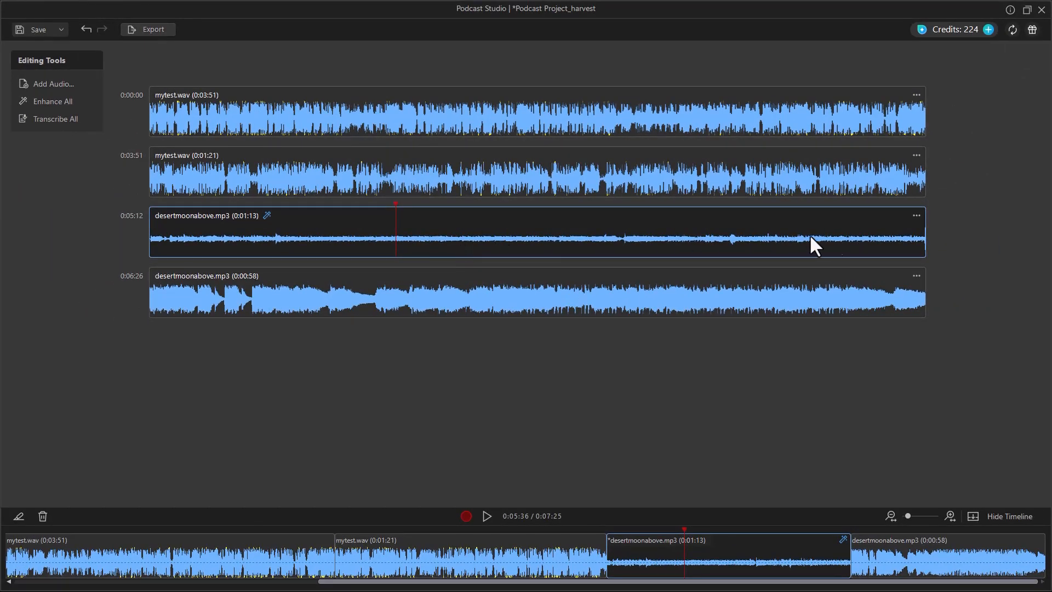
{"action": "right_click", "coordinate": [781, 225]}
- Split the second mytest.wav clip at about 4:08 on the timeline
{"action": "left_click", "coordinate": [317, 171]}
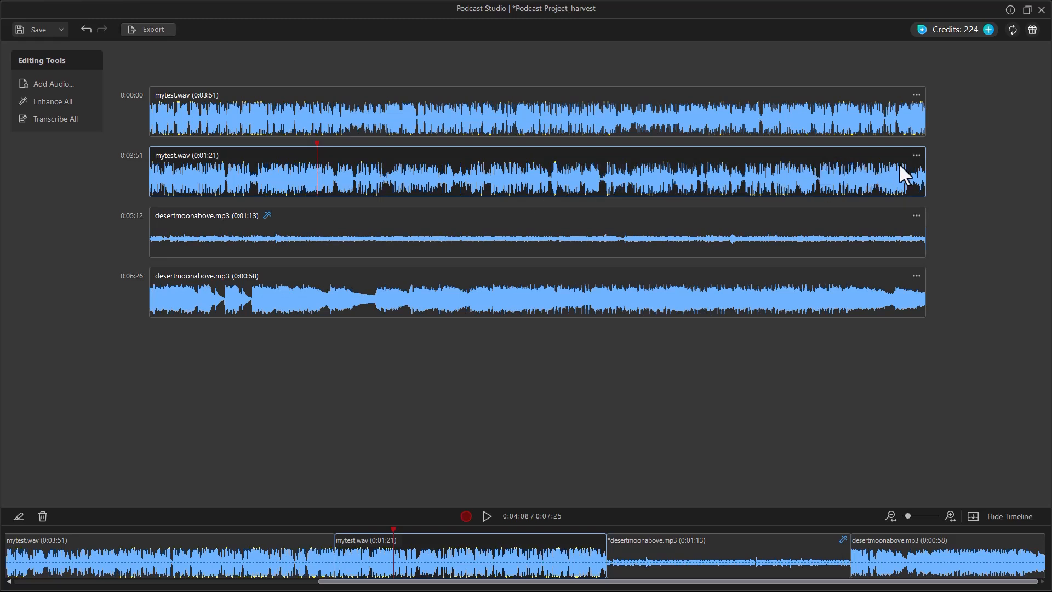
{"action": "left_click", "coordinate": [916, 155]}
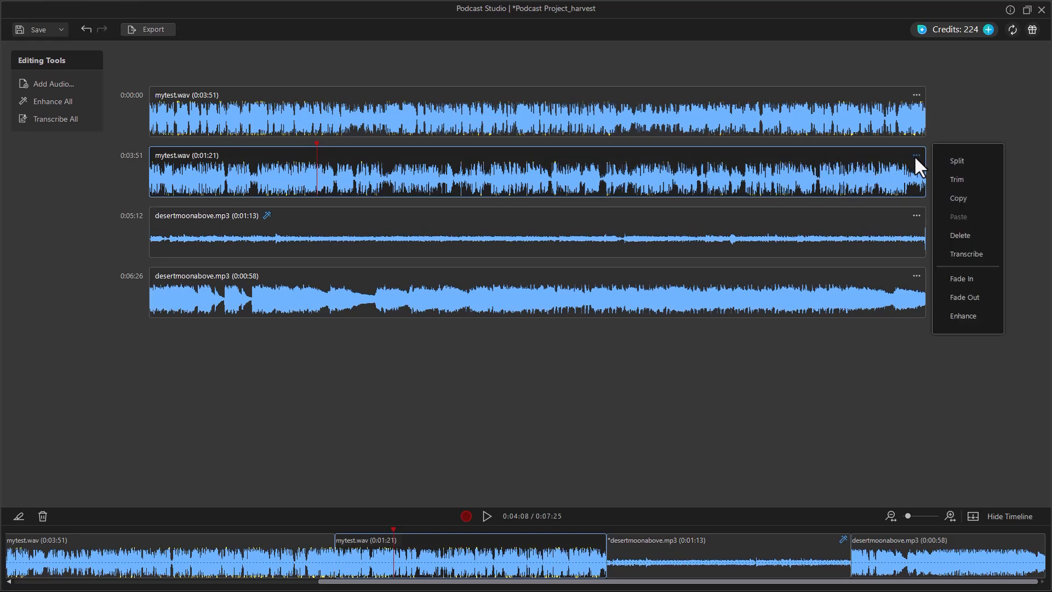
{"action": "left_click", "coordinate": [958, 161]}
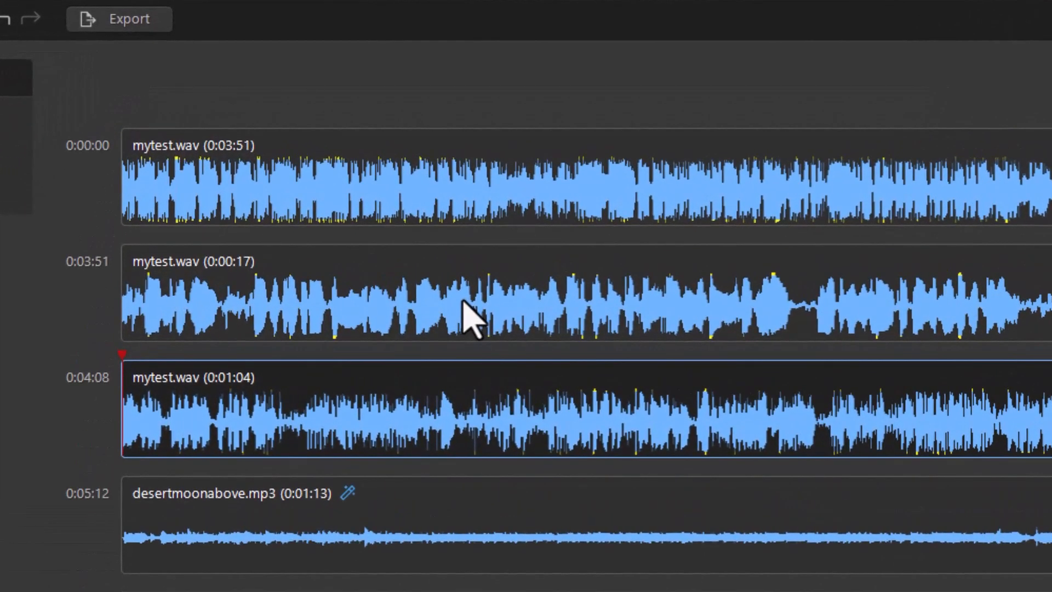
- Enhance the 17-second mytest.wav clip that starts at 3:51
{"action": "right_click", "coordinate": [465, 302]}
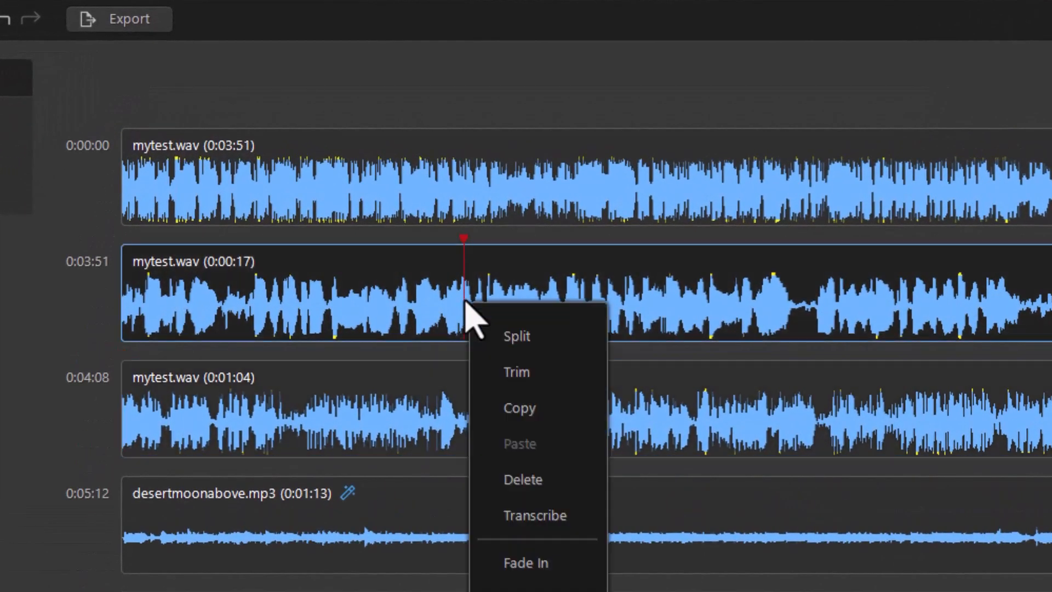
{"action": "left_click", "coordinate": [531, 591]}
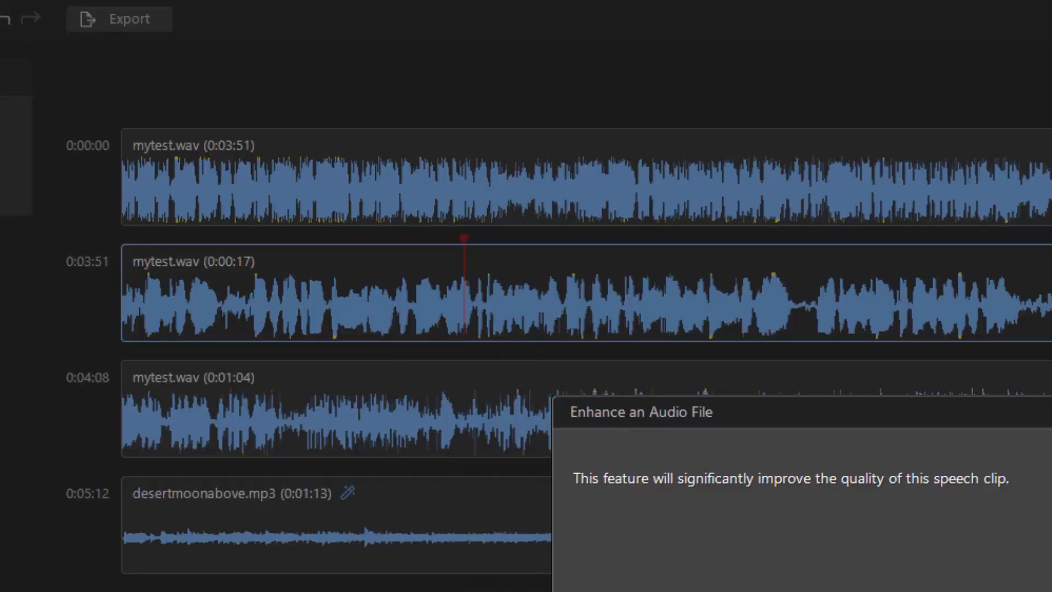
{"action": "left_click", "coordinate": [958, 591]}
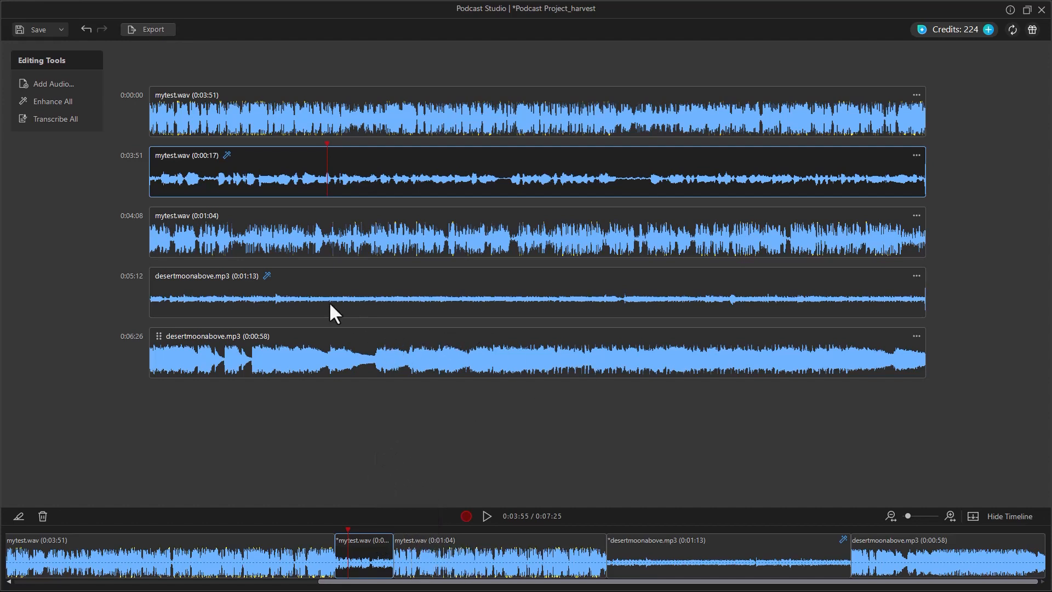
{"action": "left_click", "coordinate": [275, 282]}
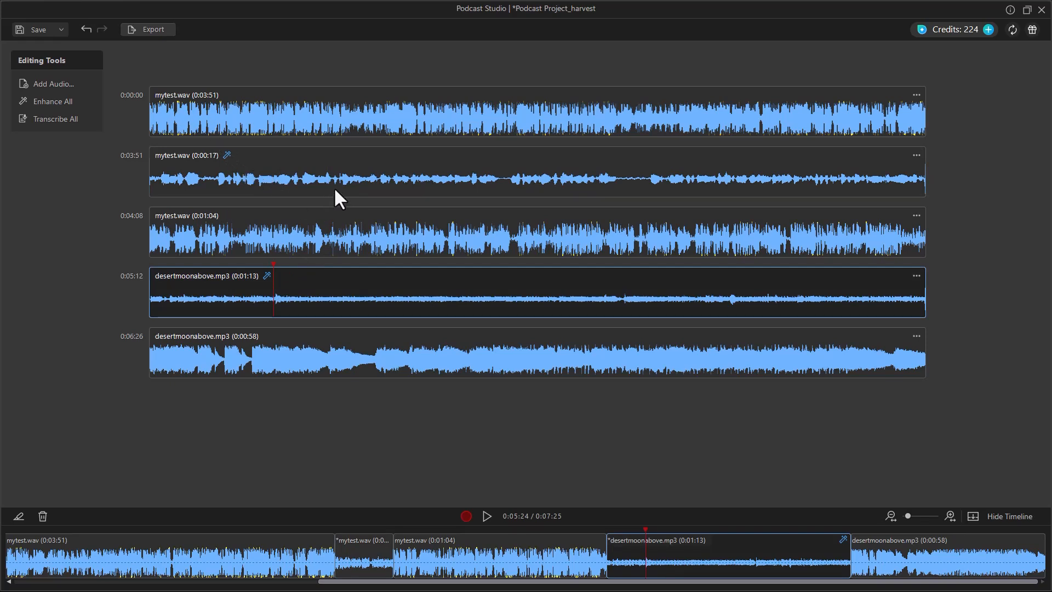
- Split the first mytest.wav clip at about 0:44 and 3:46
{"action": "left_click", "coordinate": [229, 121]}
{"action": "left_click_drag", "start_coordinate": [425, 118], "coordinate": [365, 125]}
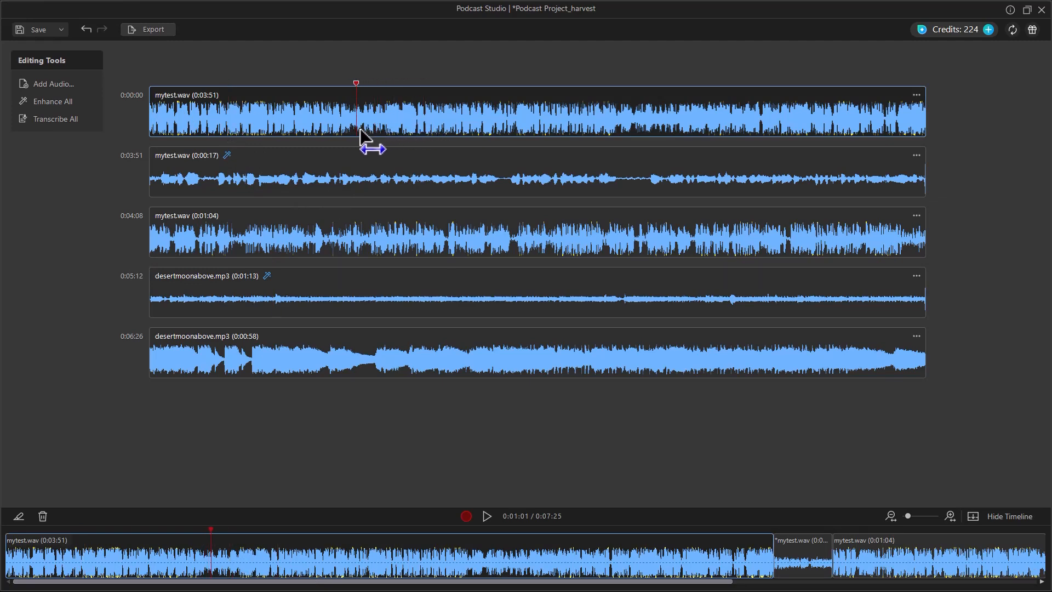
{"action": "left_click", "coordinate": [914, 94]}
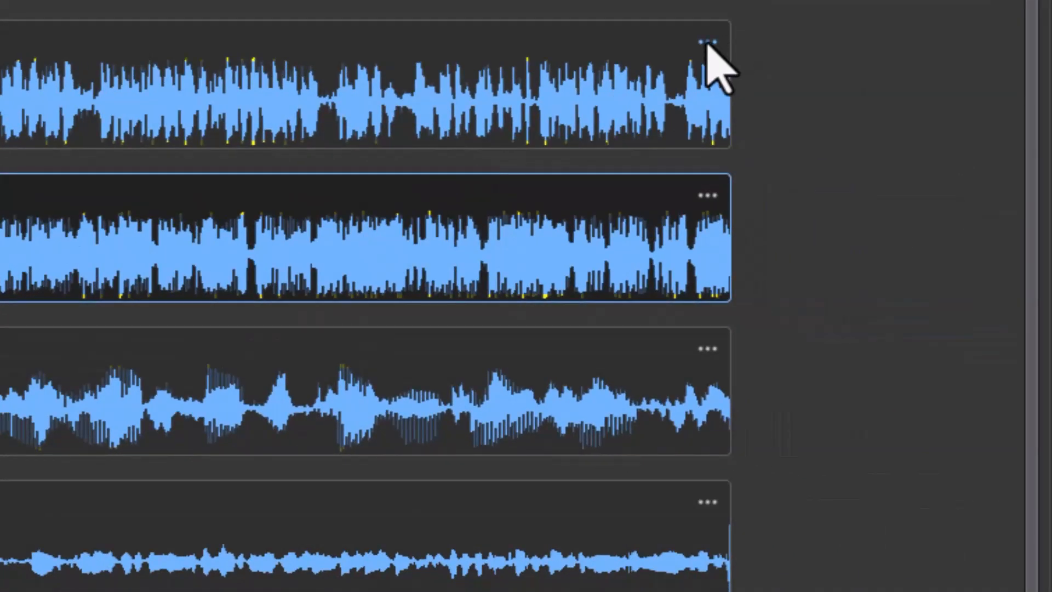
- Transcribe the first 44-second mytest.wav clip in English and dismiss the information about transcription credits
{"action": "left_click", "coordinate": [707, 42]}
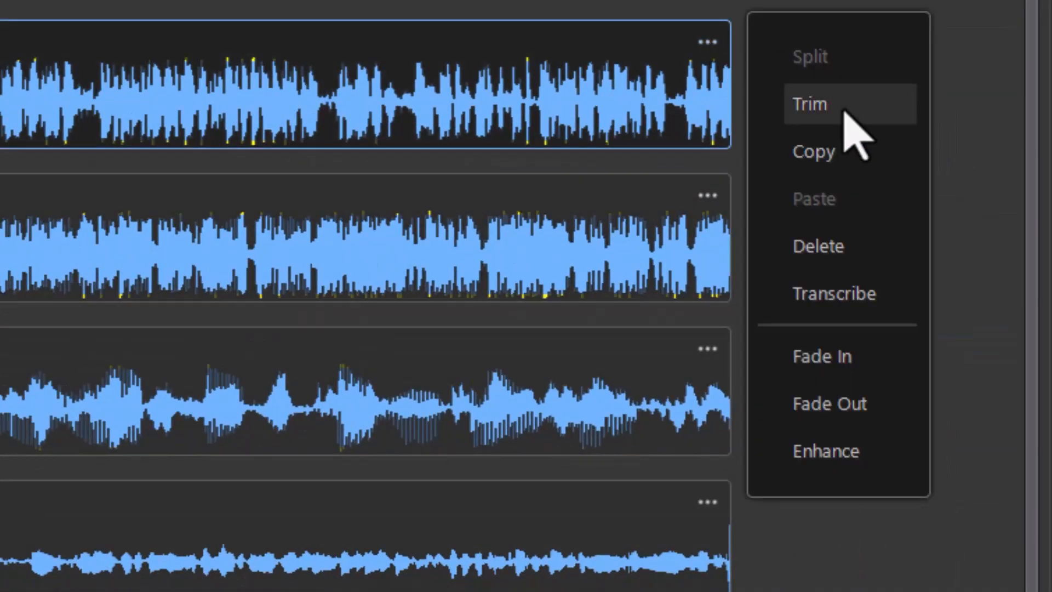
{"action": "left_click", "coordinate": [838, 299]}
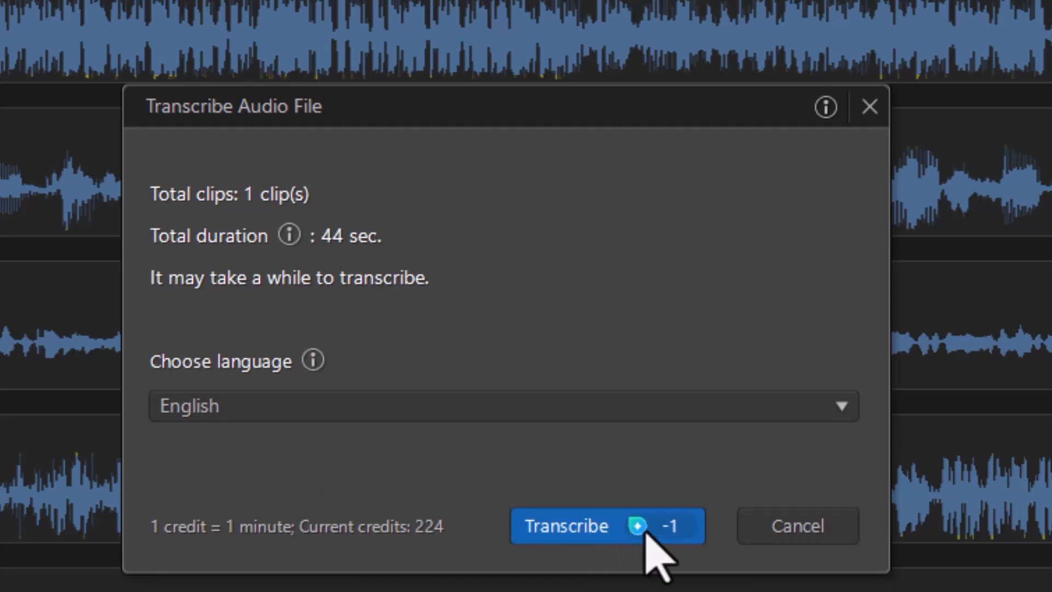
{"action": "left_click", "coordinate": [552, 528]}
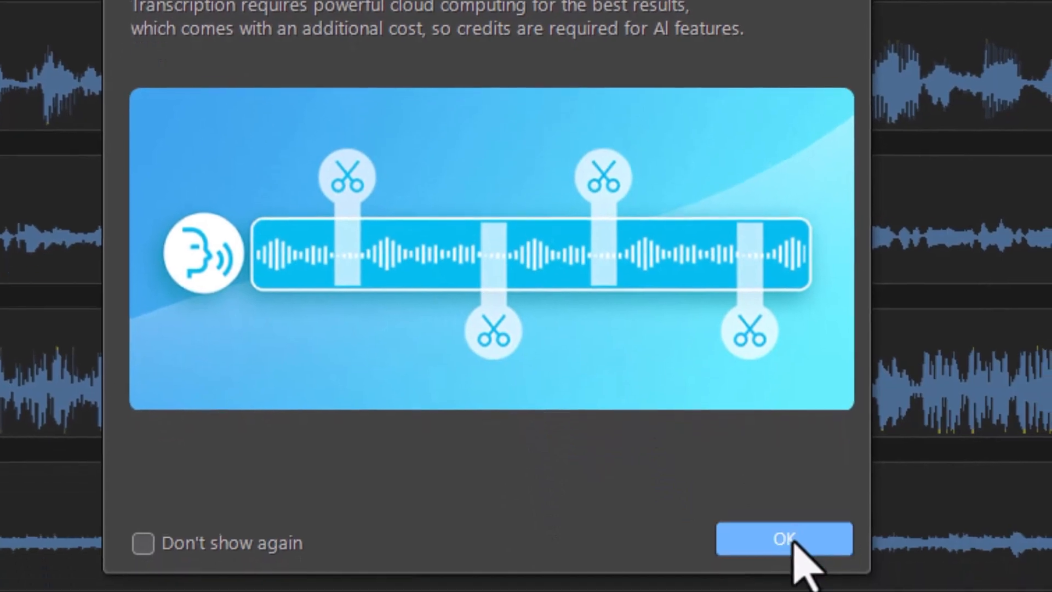
{"action": "left_click", "coordinate": [789, 539]}
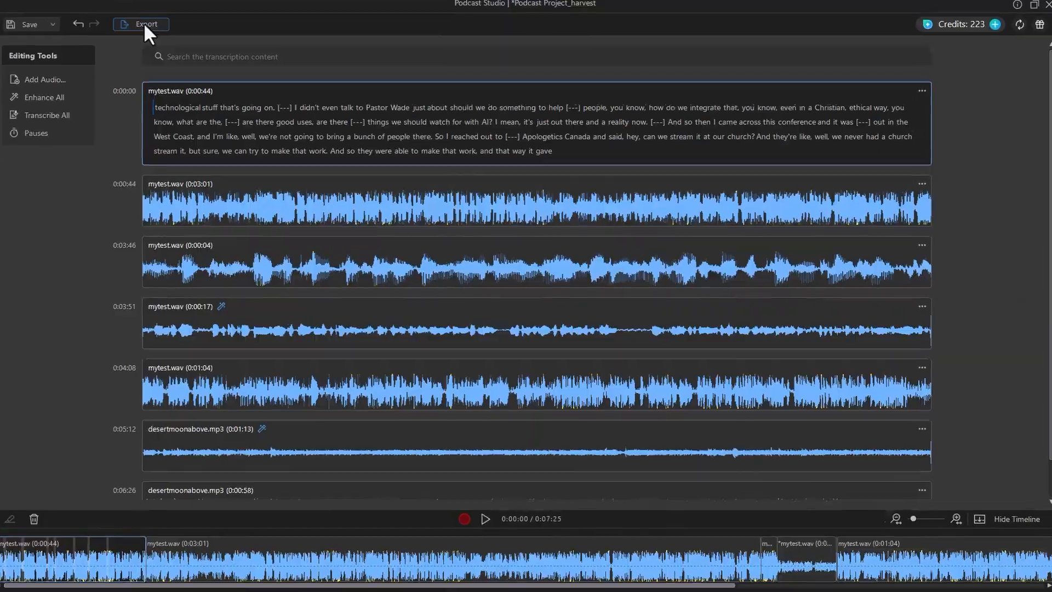
- Export only the transcript as an SRT file named Export, with the audio profile turned off
{"action": "left_click", "coordinate": [145, 25]}
{"action": "left_click", "coordinate": [496, 33]}
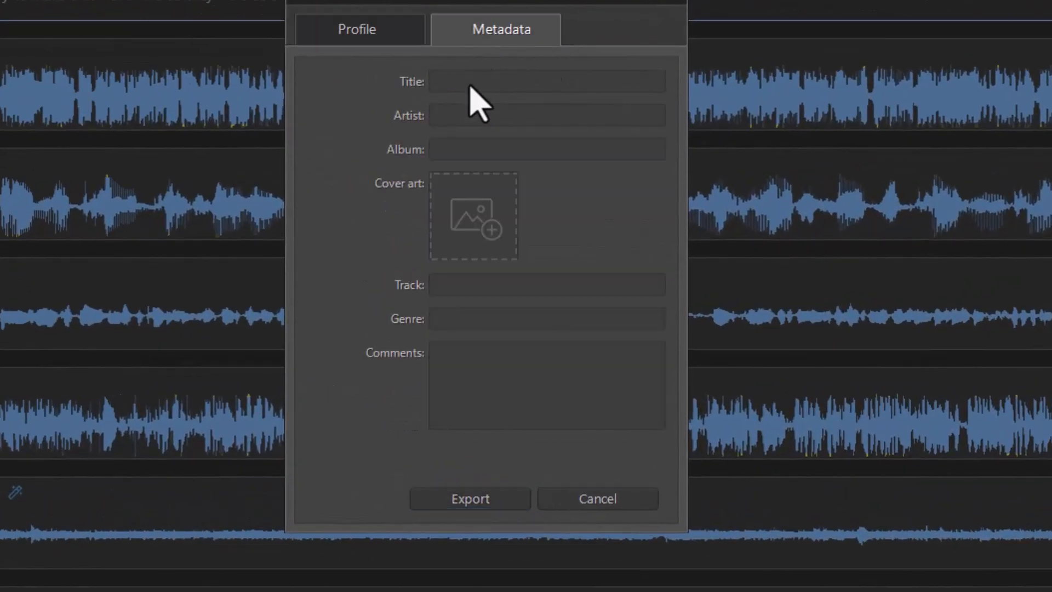
{"action": "left_click", "coordinate": [369, 31]}
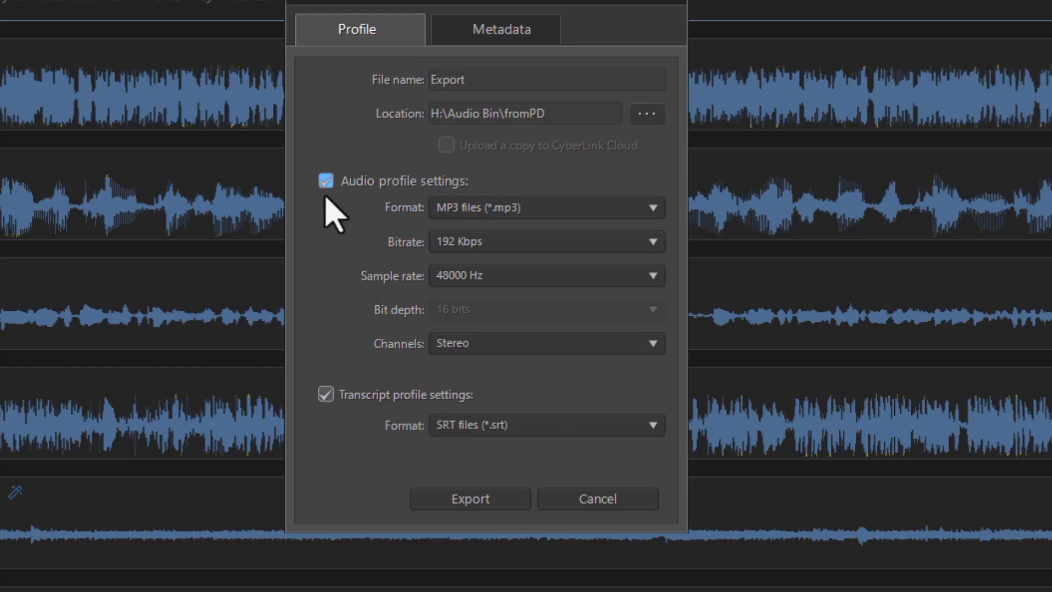
{"action": "left_click", "coordinate": [327, 394]}
{"action": "left_click", "coordinate": [326, 181]}
{"action": "left_click", "coordinate": [325, 394]}
{"action": "left_click", "coordinate": [482, 499]}
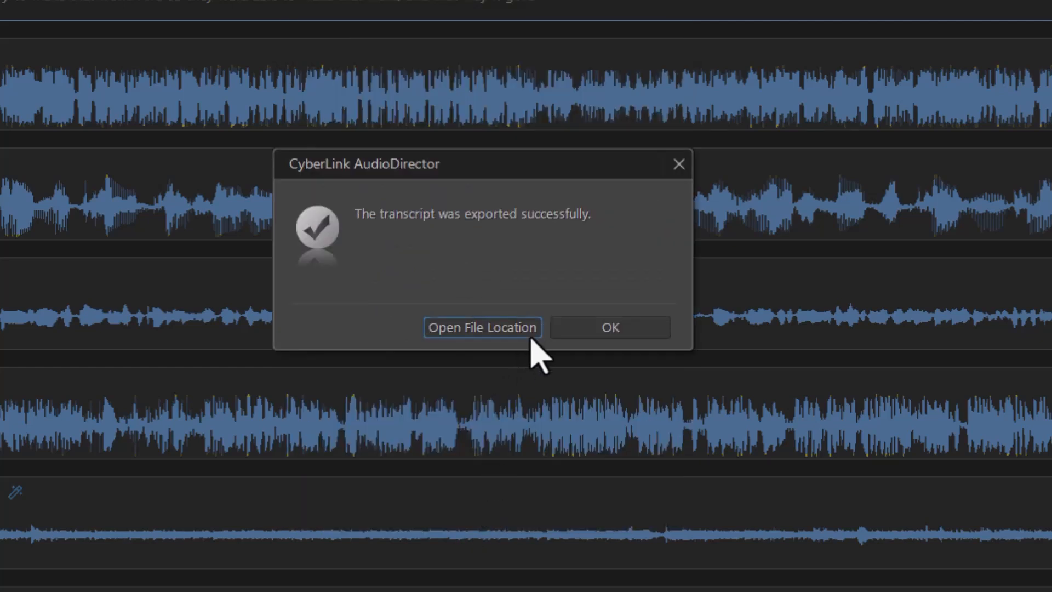
- Open the exported Export.srt from its folder, look through its timed lines, and close the file and the folder
{"action": "left_click", "coordinate": [496, 328]}
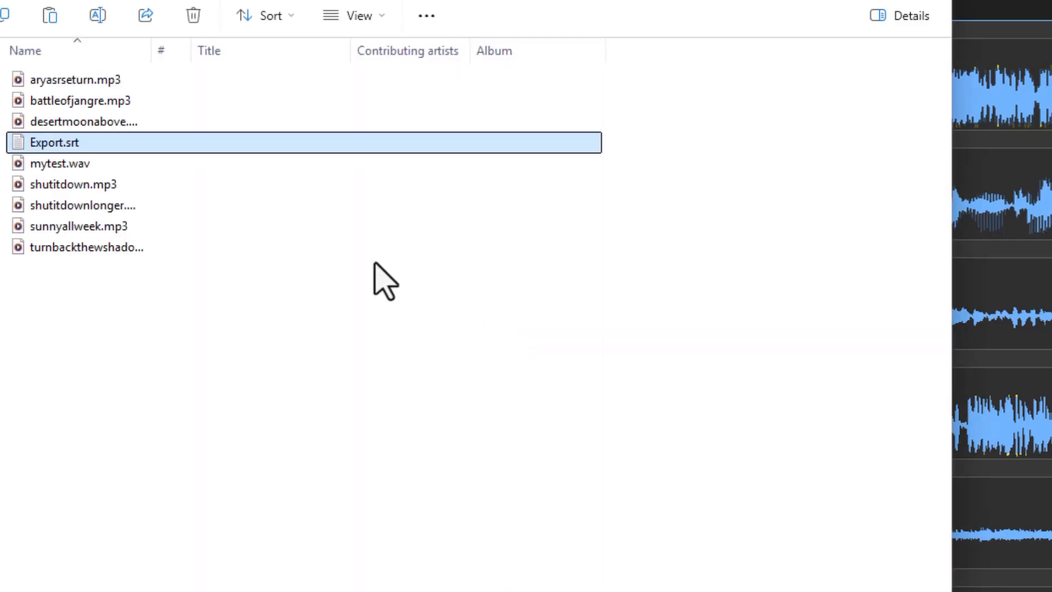
{"action": "double_click", "coordinate": [98, 140]}
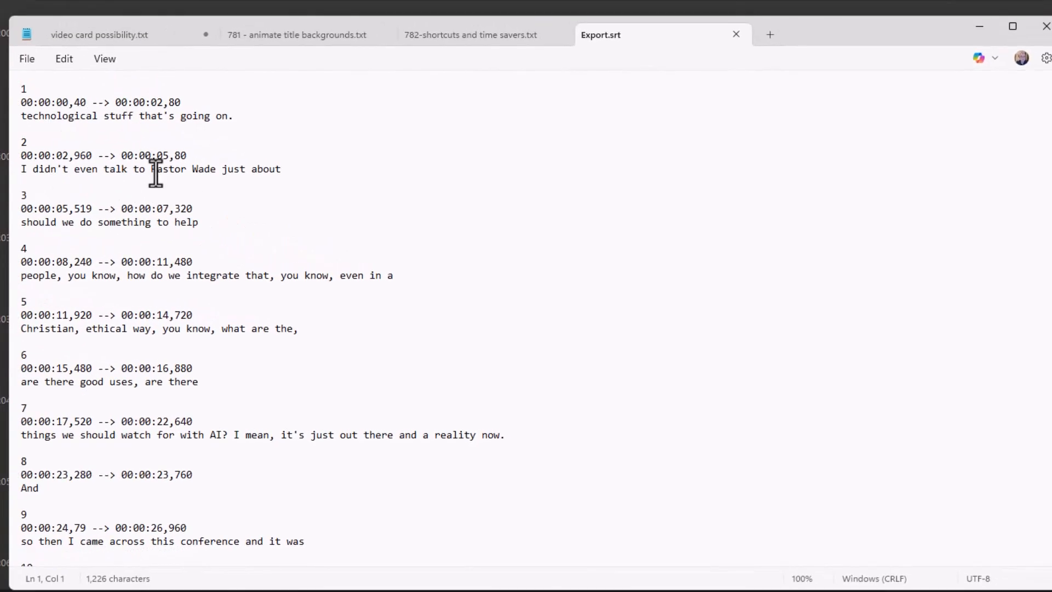
{"action": "scroll", "coordinate": [199, 317], "scroll_direction": "down", "scroll_amount": 7}
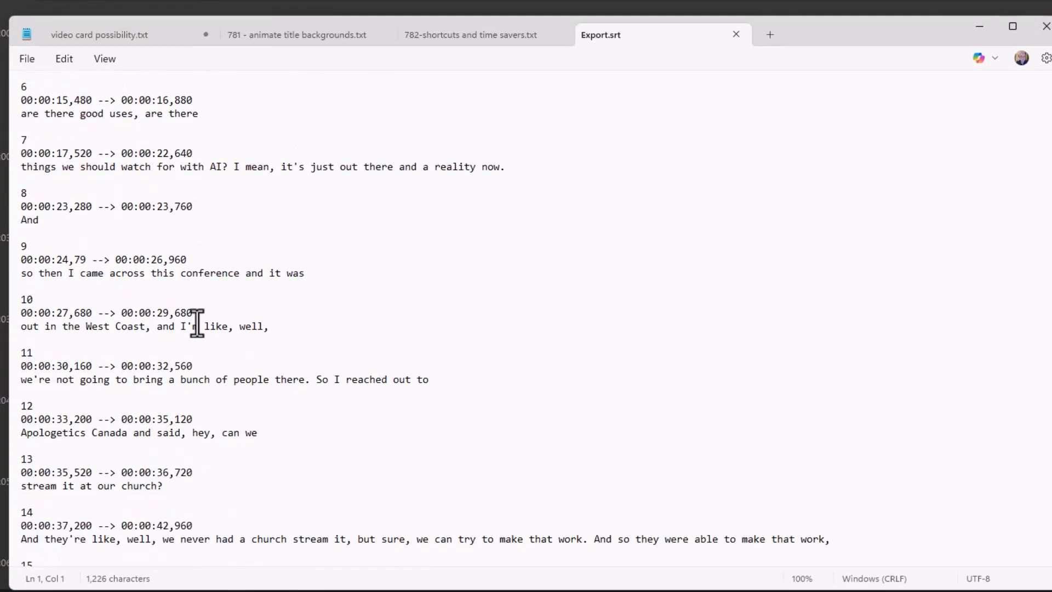
{"action": "scroll", "coordinate": [193, 324], "scroll_direction": "up", "scroll_amount": 7}
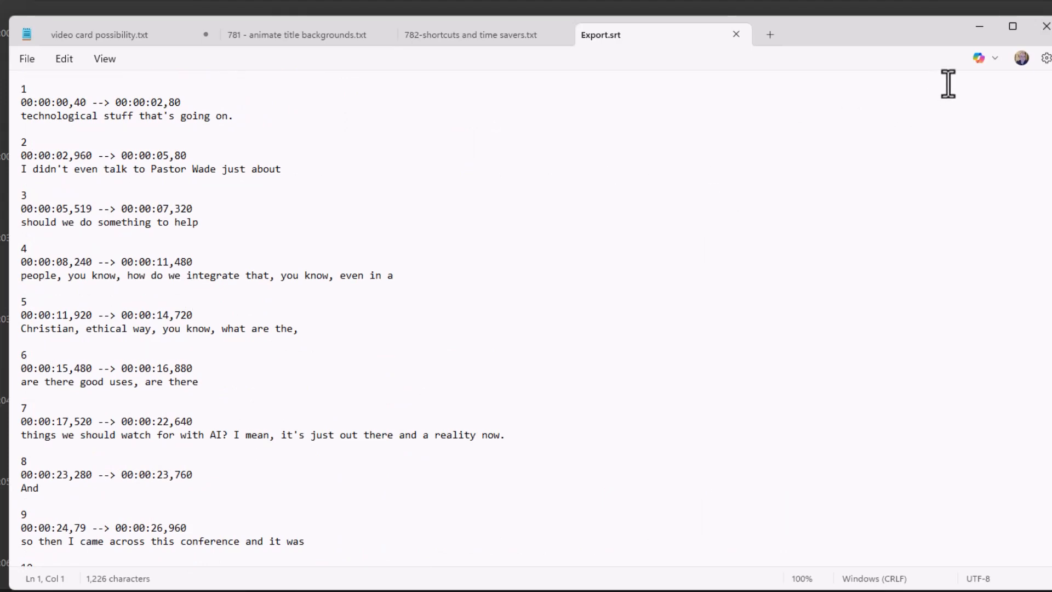
{"action": "left_click", "coordinate": [1045, 32]}
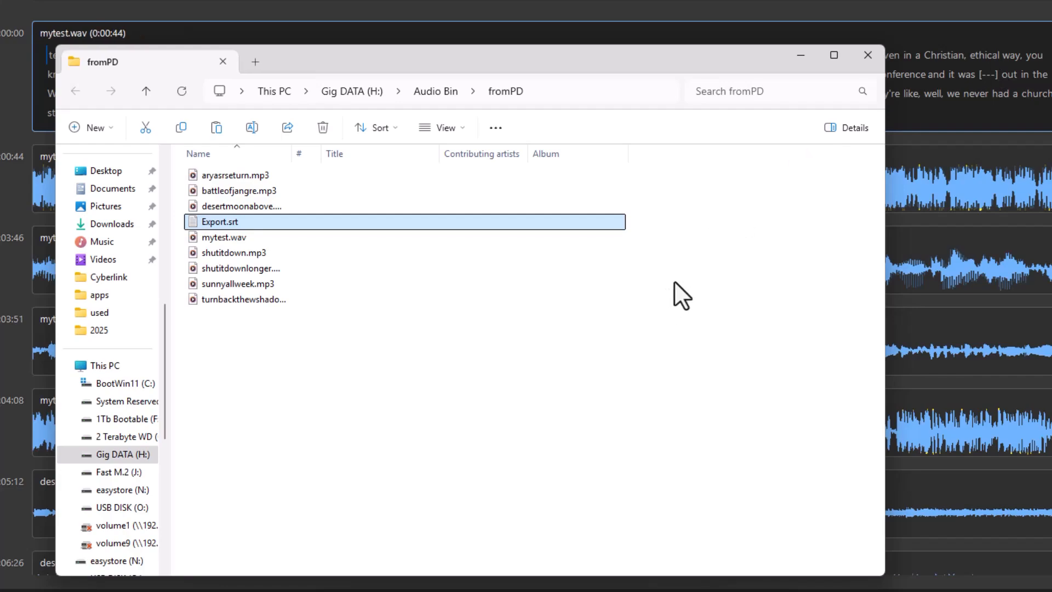
{"action": "left_click", "coordinate": [868, 55]}
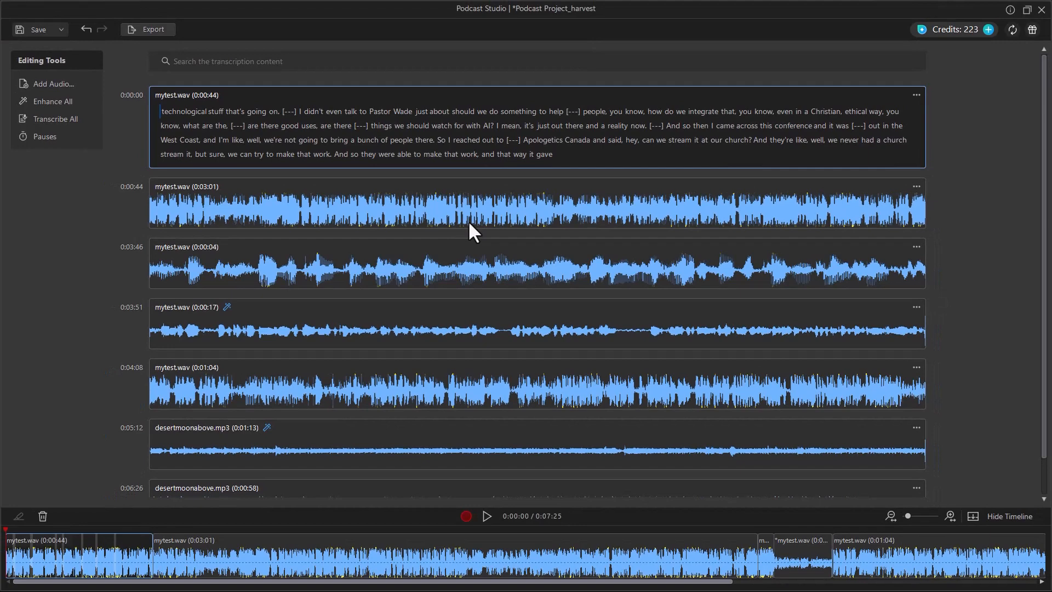
- Close Podcast Studio without saving the project changes and exit AudioDirector
{"action": "left_click", "coordinate": [1041, 10]}
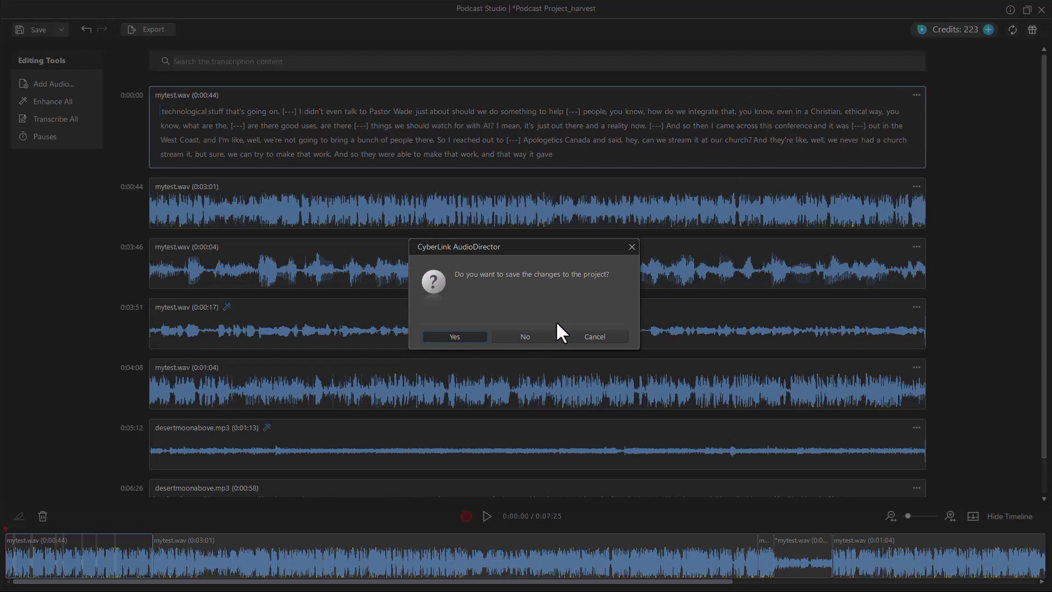
{"action": "left_click", "coordinate": [548, 335]}
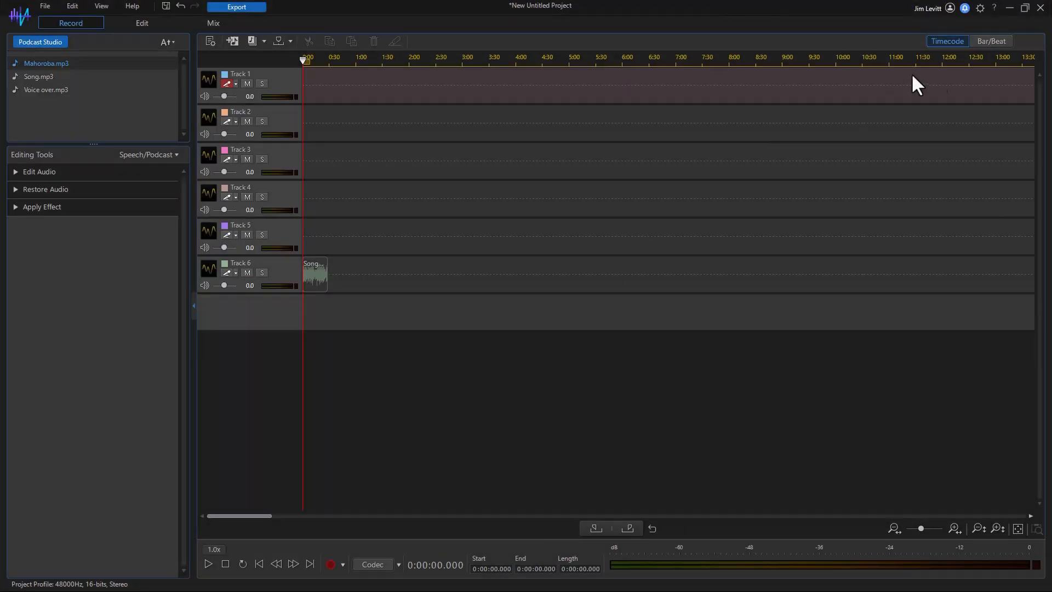
{"action": "left_click", "coordinate": [1040, 8]}
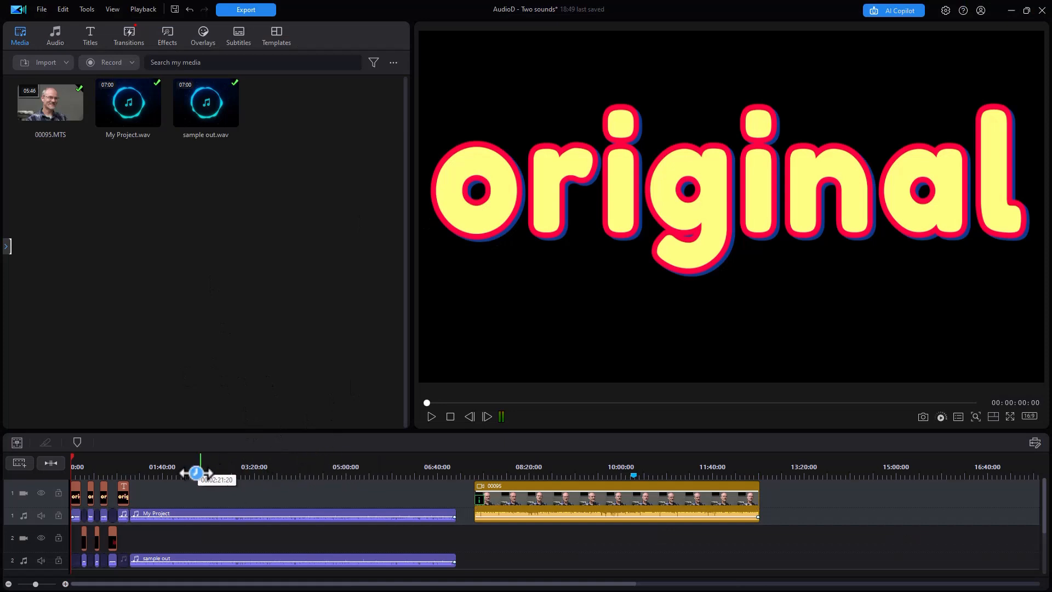
- Play about the first 48 seconds of the video editor's timeline to compare the original and improved audio sections
{"action": "left_click_drag", "start_coordinate": [230, 470], "coordinate": [1050, 422]}
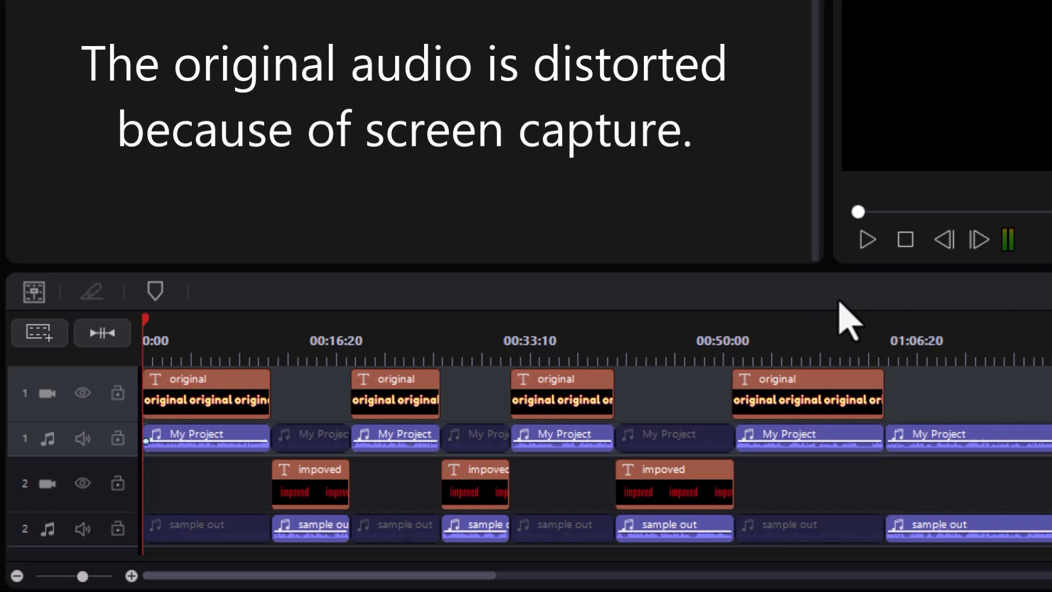
{"action": "left_click", "coordinate": [867, 241]}
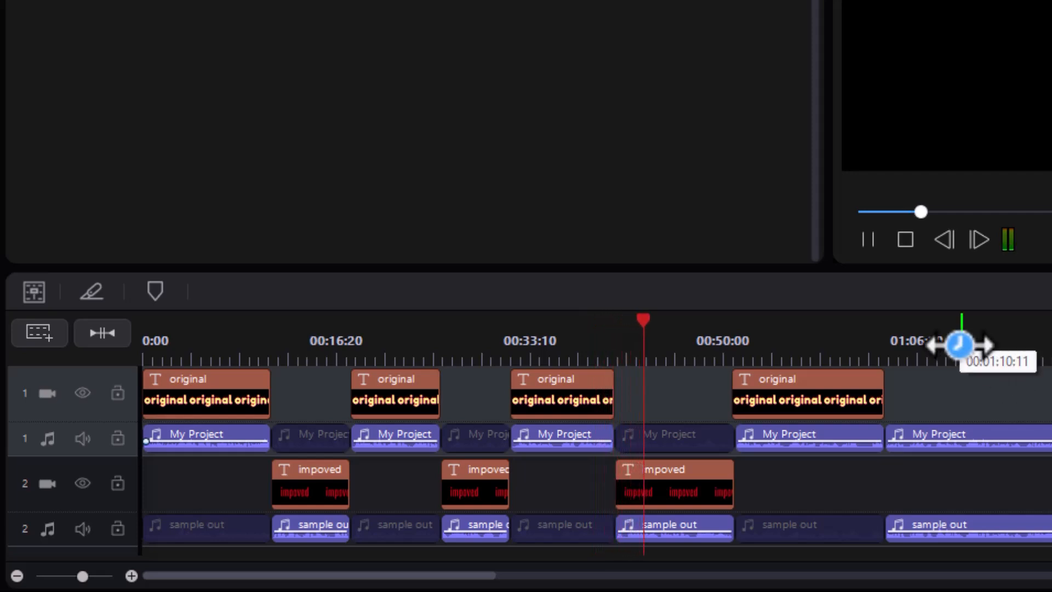
{"action": "left_click", "coordinate": [868, 240]}
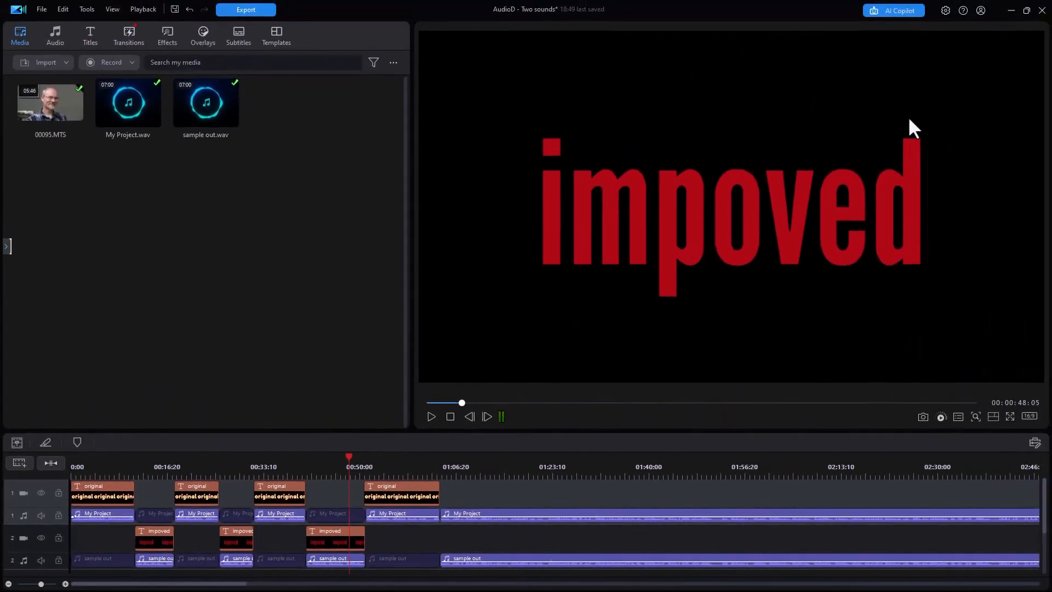